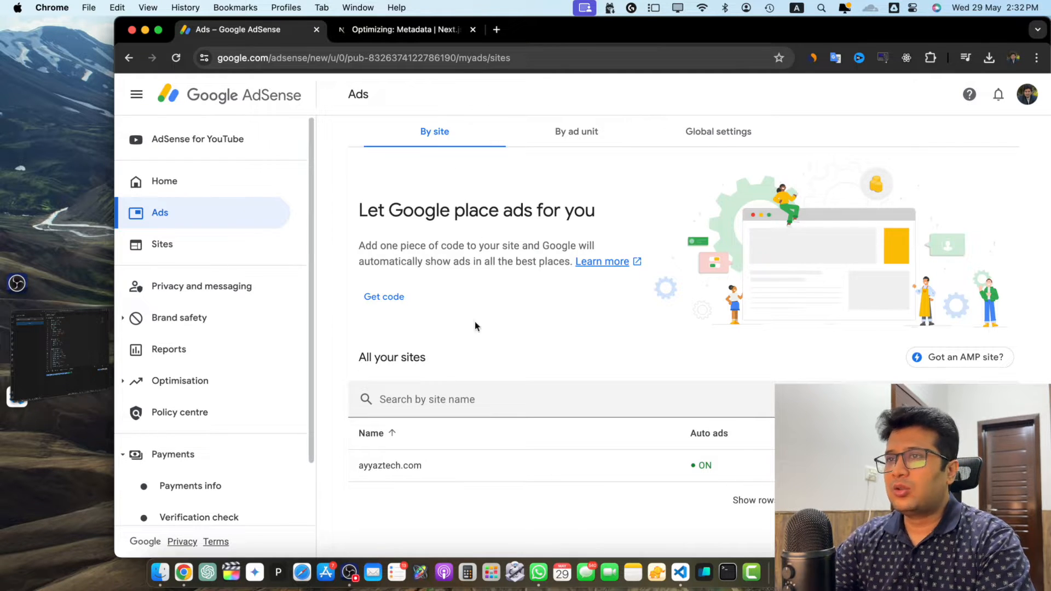
- Leave the AdSense Ads page for ayyaztech.com and switch to VS Code showing package.json
{"action": "left_click", "coordinate": [395, 302]}
{"action": "key", "text": "super+Tab"}
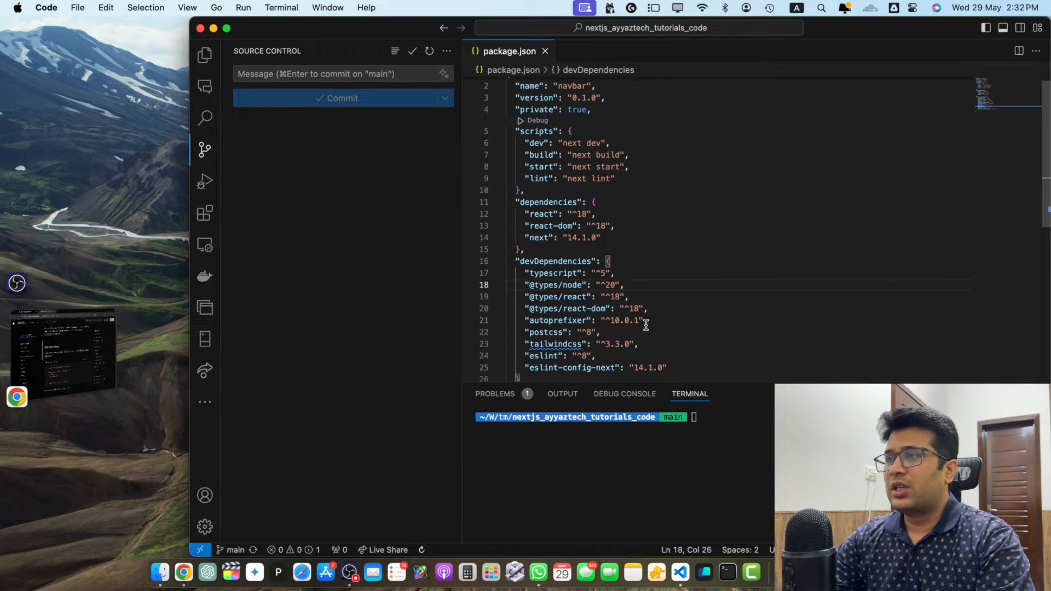
{"action": "scroll", "coordinate": [643, 323], "scroll_direction": "down", "scroll_amount": 2}
- Run npm run dev in the integrated terminal and open localhost:3000 from its link
{"action": "left_click", "coordinate": [642, 352]}
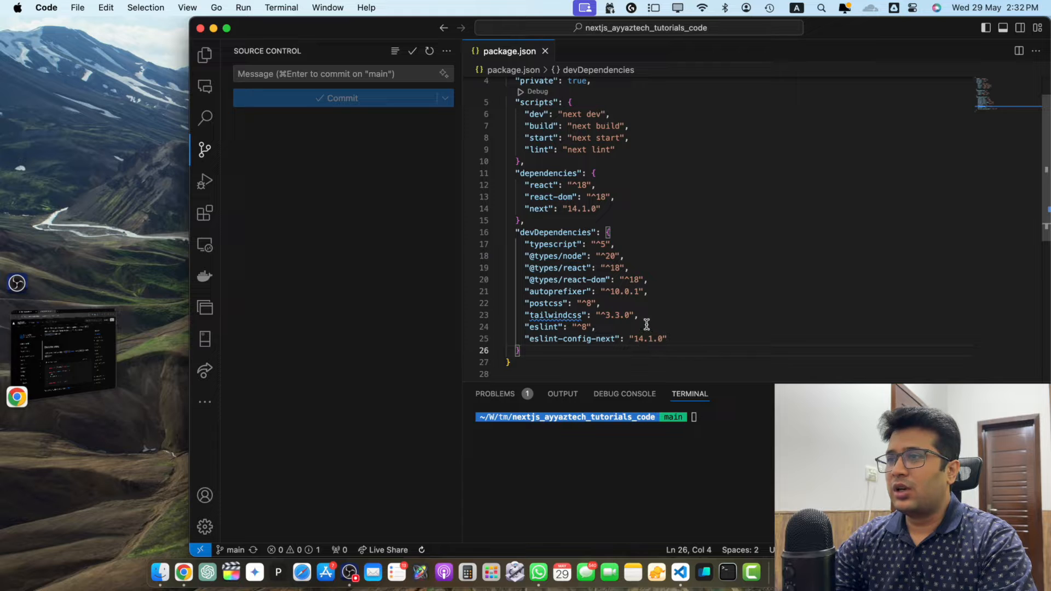
{"action": "left_click", "coordinate": [544, 197]}
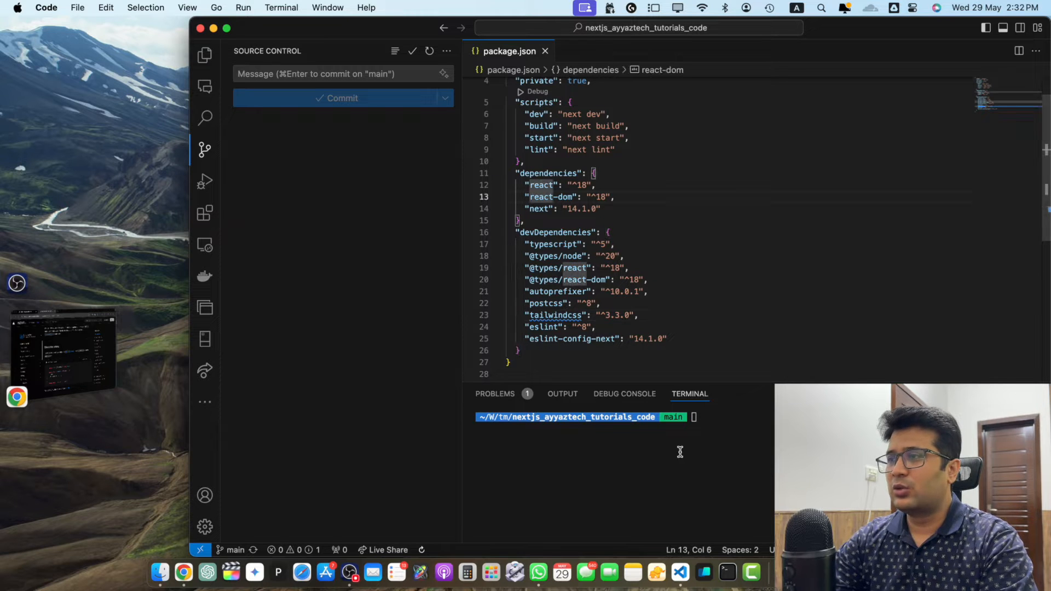
{"action": "left_click", "coordinate": [681, 451]}
{"action": "key", "text": "super+shift+e"}
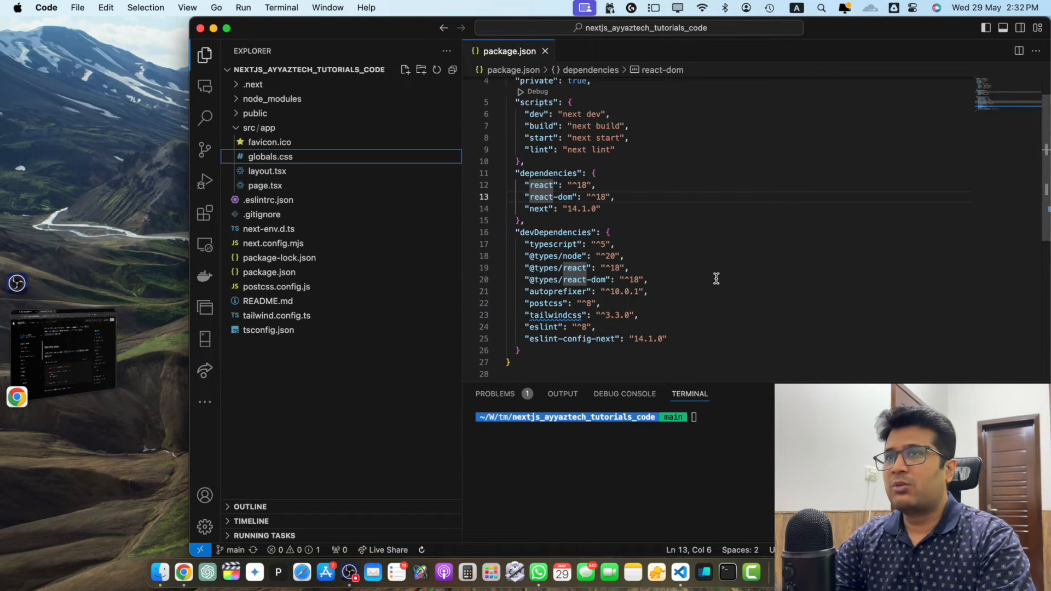
{"action": "left_click", "coordinate": [735, 433]}
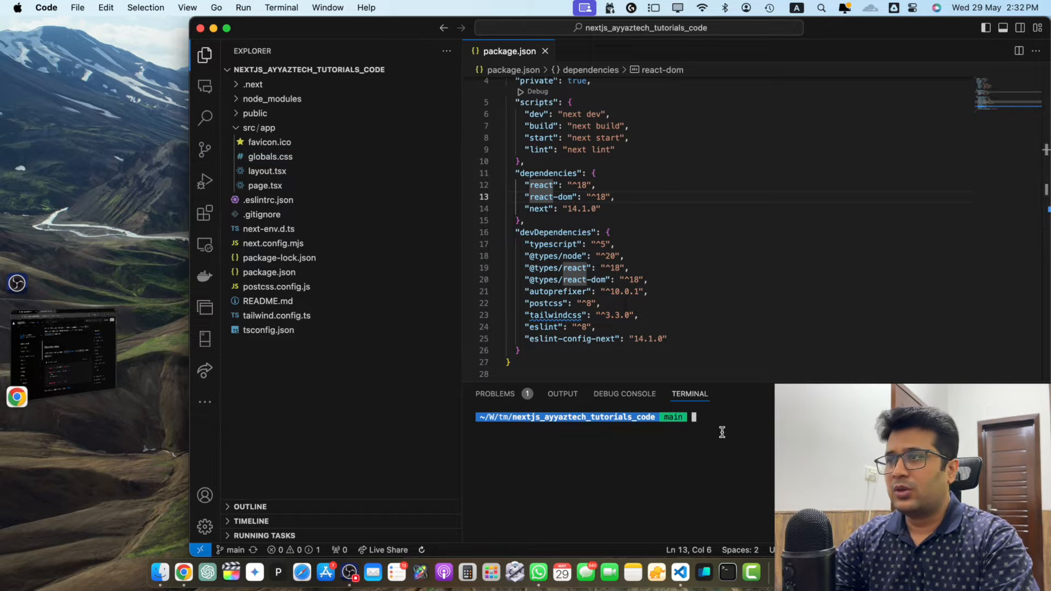
{"action": "type", "text": "npm run dev"}
{"action": "key", "text": "Return"}
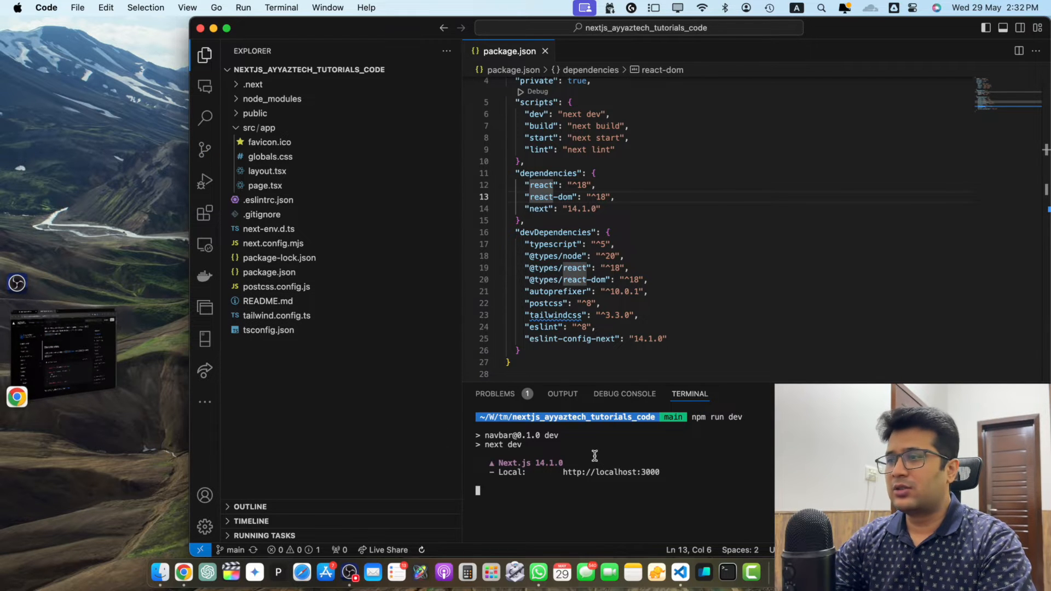
{"action": "left_click", "coordinate": [611, 472], "text": "super"}
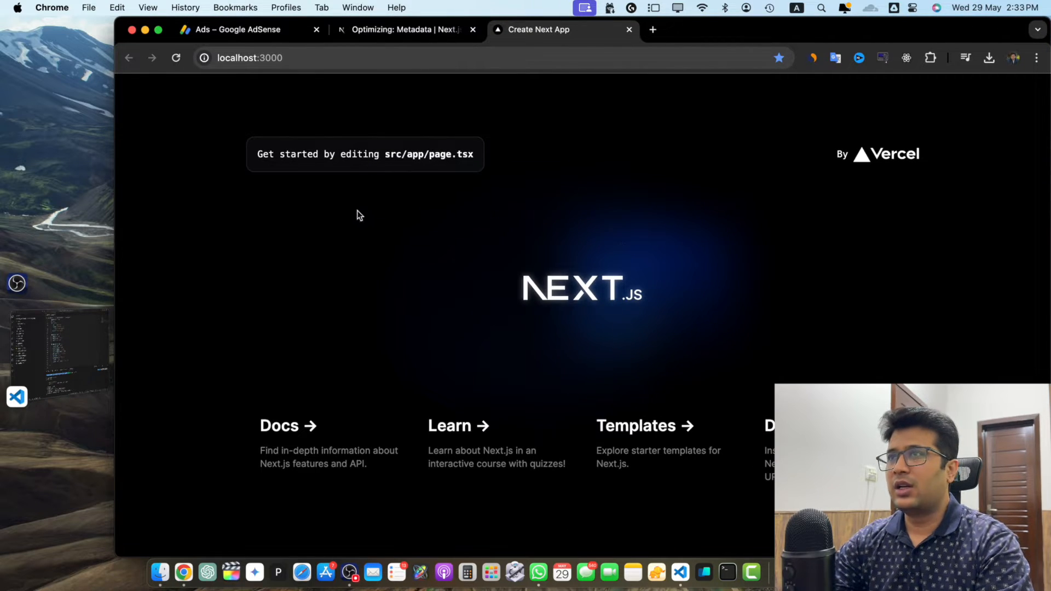
- Open src/app/layout.tsx, then copy the AdSense auto-ads snippet from Get code
{"action": "key", "text": "super+Tab"}
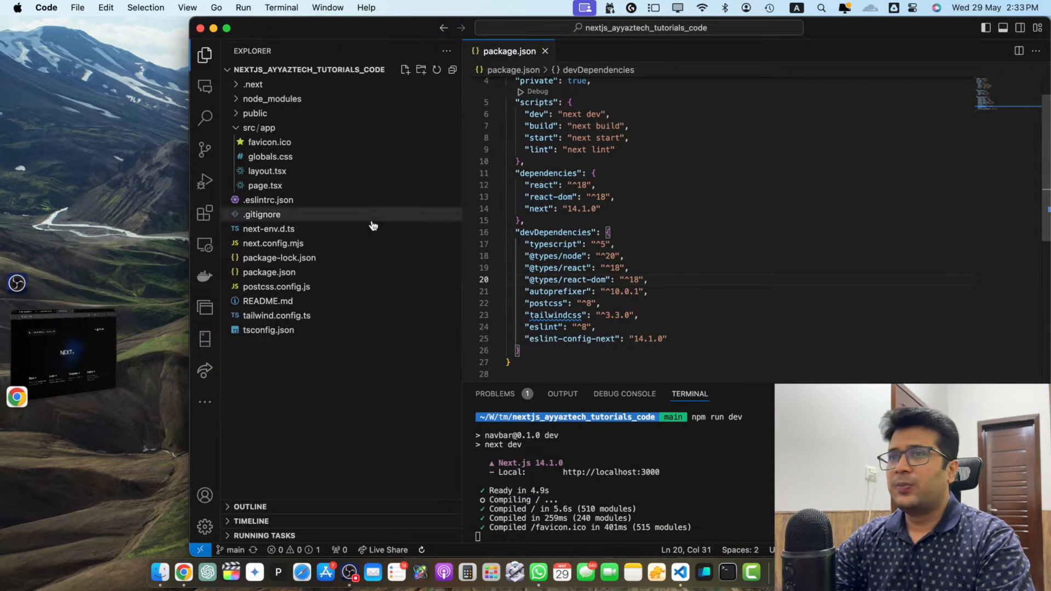
{"action": "left_click", "coordinate": [268, 171]}
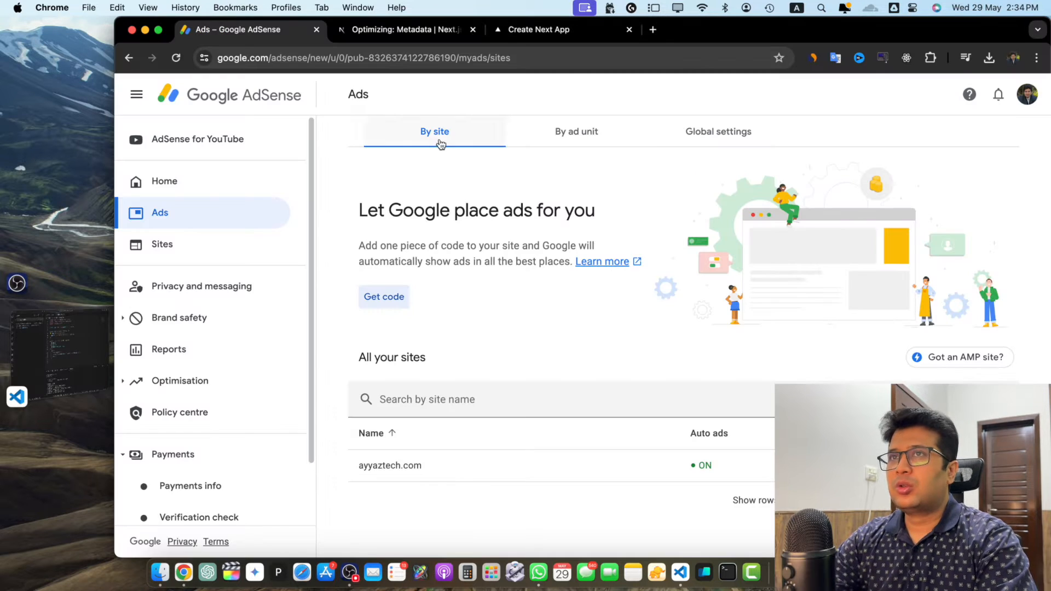
{"action": "left_click", "coordinate": [379, 302]}
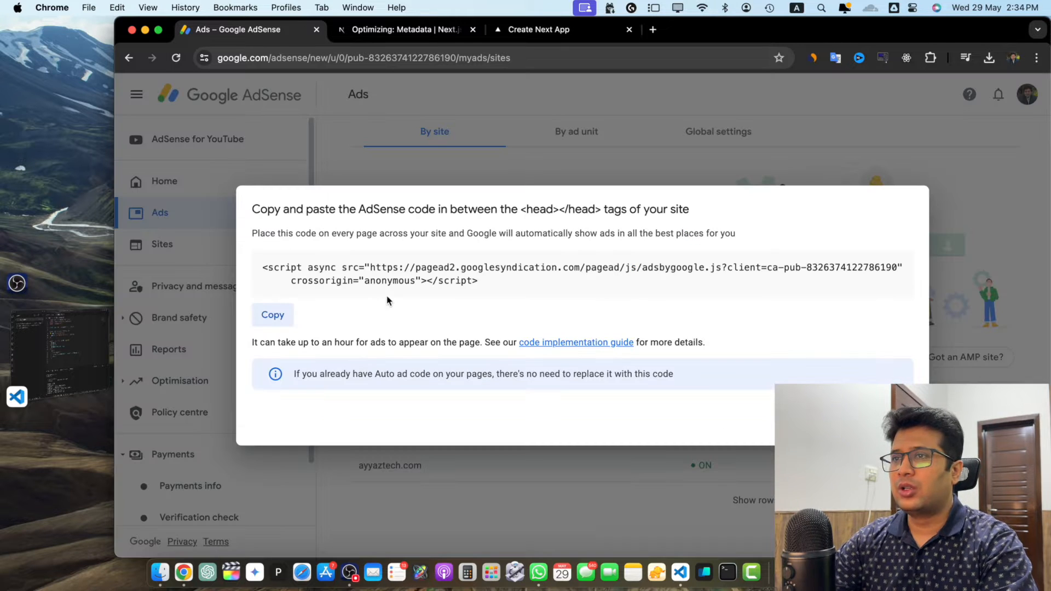
{"action": "left_click_drag", "start_coordinate": [481, 281], "coordinate": [244, 264]}
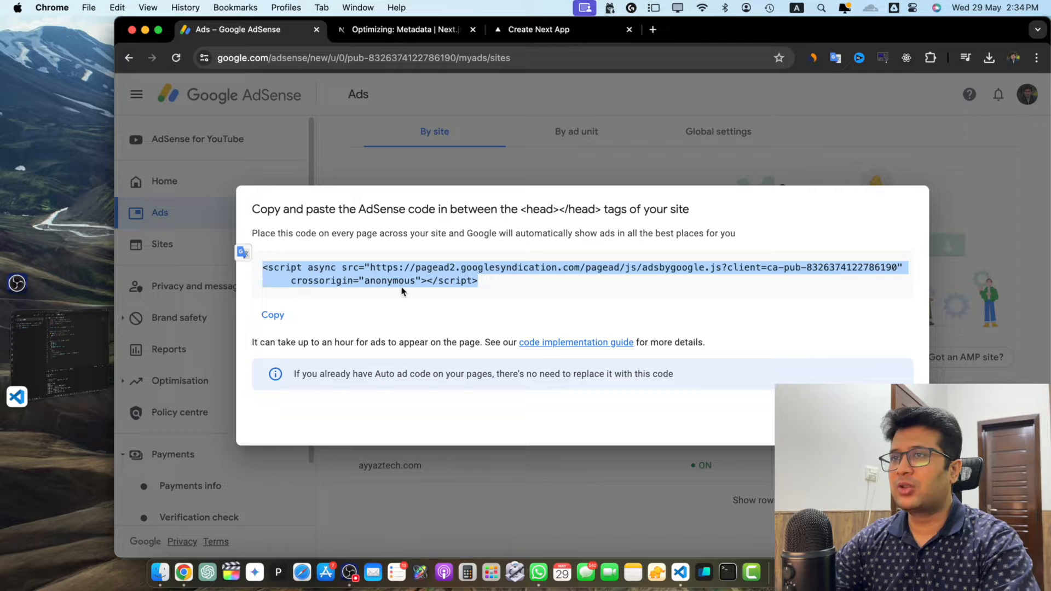
{"action": "left_click", "coordinate": [528, 285]}
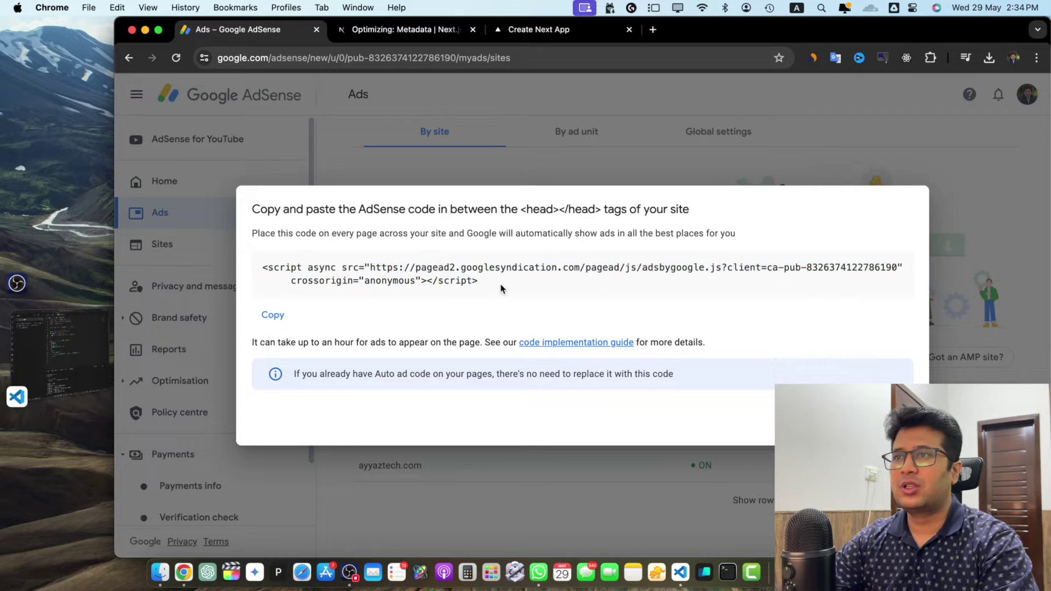
{"action": "left_click", "coordinate": [273, 315]}
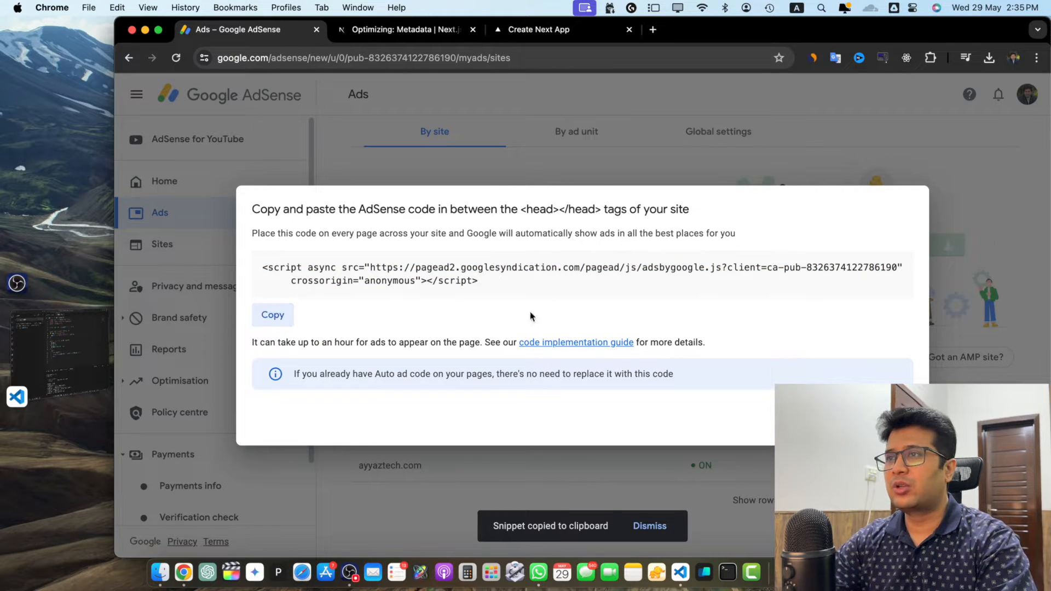
- Paste the AdSense script snippet on a new line before {children} in the body
{"action": "key", "text": "super+Tab"}
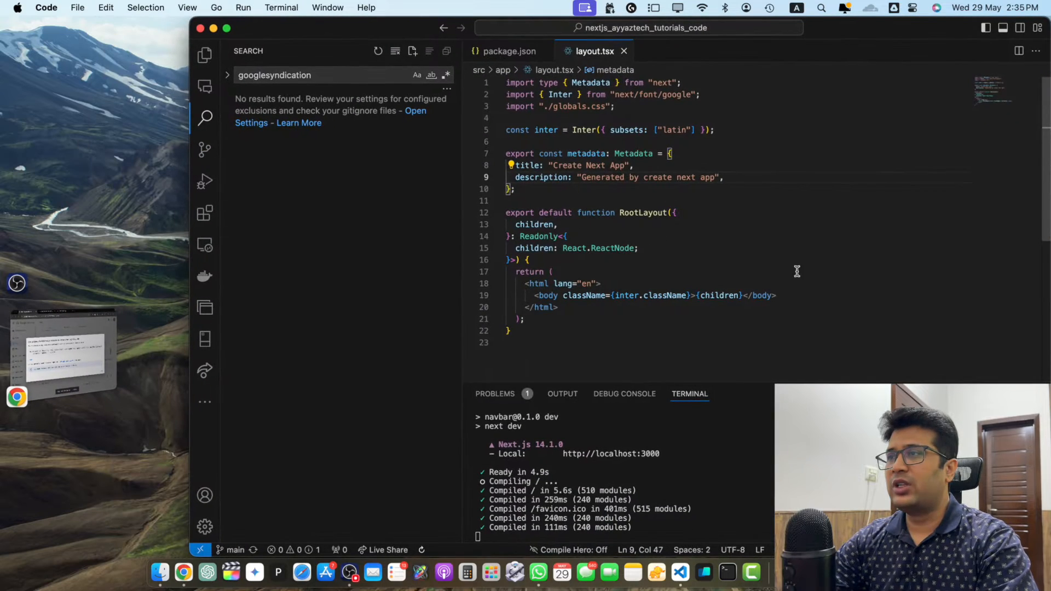
{"action": "left_click", "coordinate": [528, 260]}
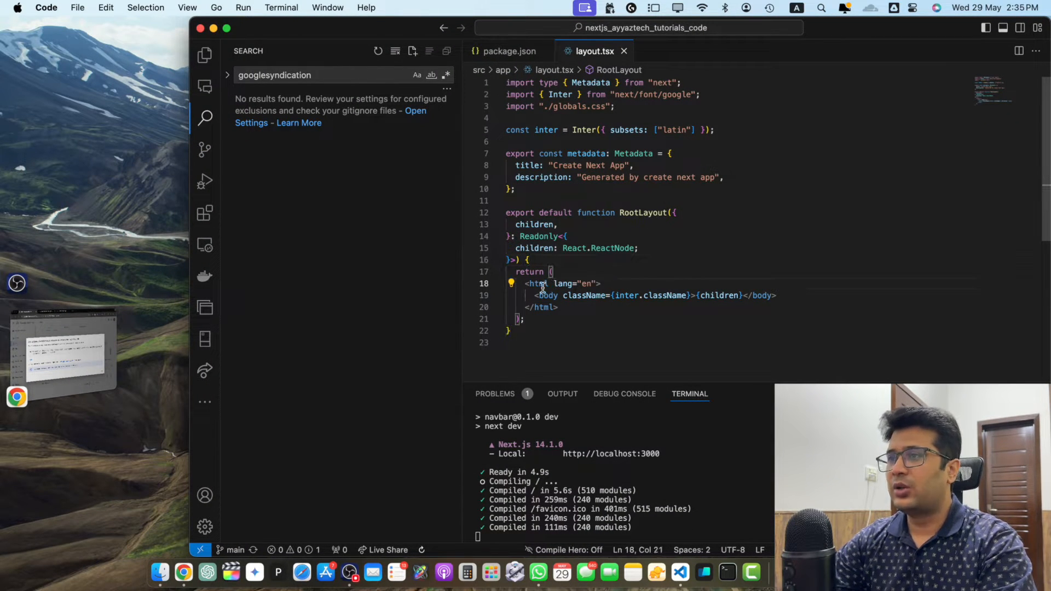
{"action": "left_click", "coordinate": [696, 295]}
{"action": "key", "text": "Return"}
{"action": "key", "text": "Return"}
{"action": "key", "text": "Up"}
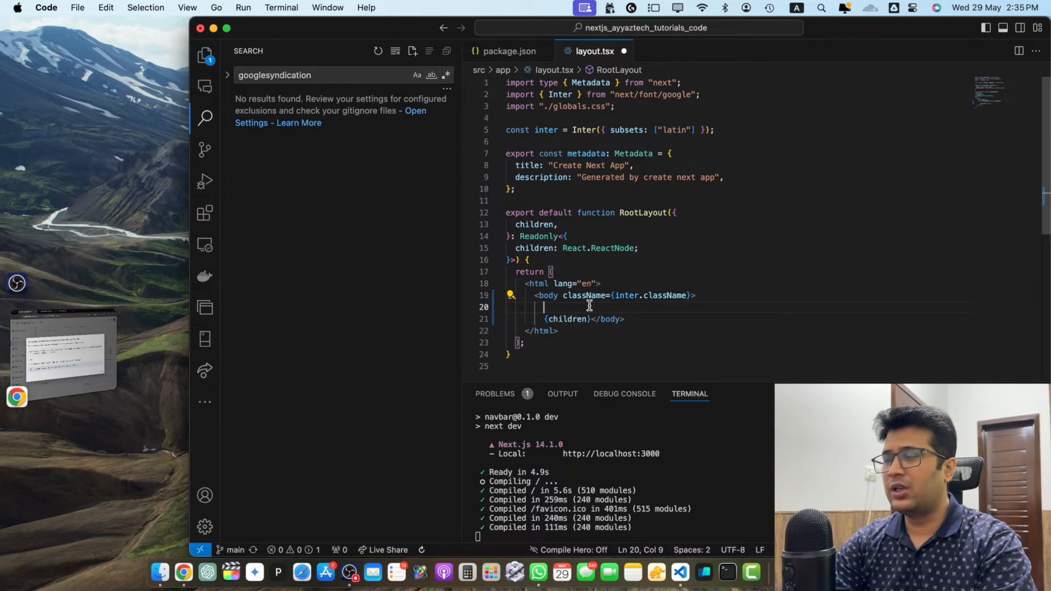
{"action": "key", "text": "super+v"}
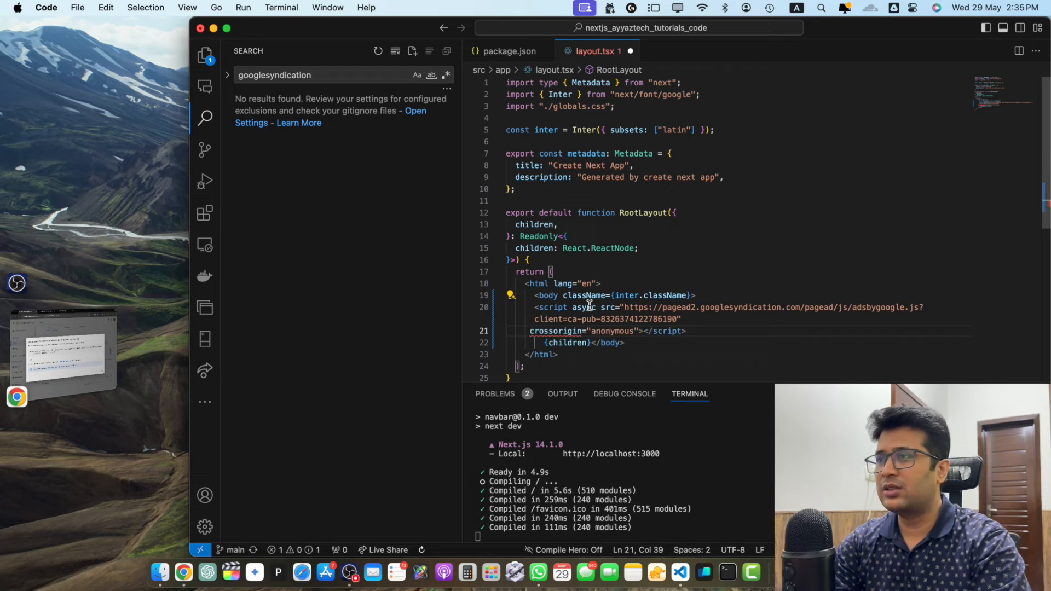
{"action": "scroll", "coordinate": [739, 332], "scroll_direction": "down", "scroll_amount": 4}
- Rename the script tag to Script with its next/script import and save layout.tsx
{"action": "left_click_drag", "start_coordinate": [462, 263], "coordinate": [396, 260]}
{"action": "double_click", "coordinate": [483, 216]}
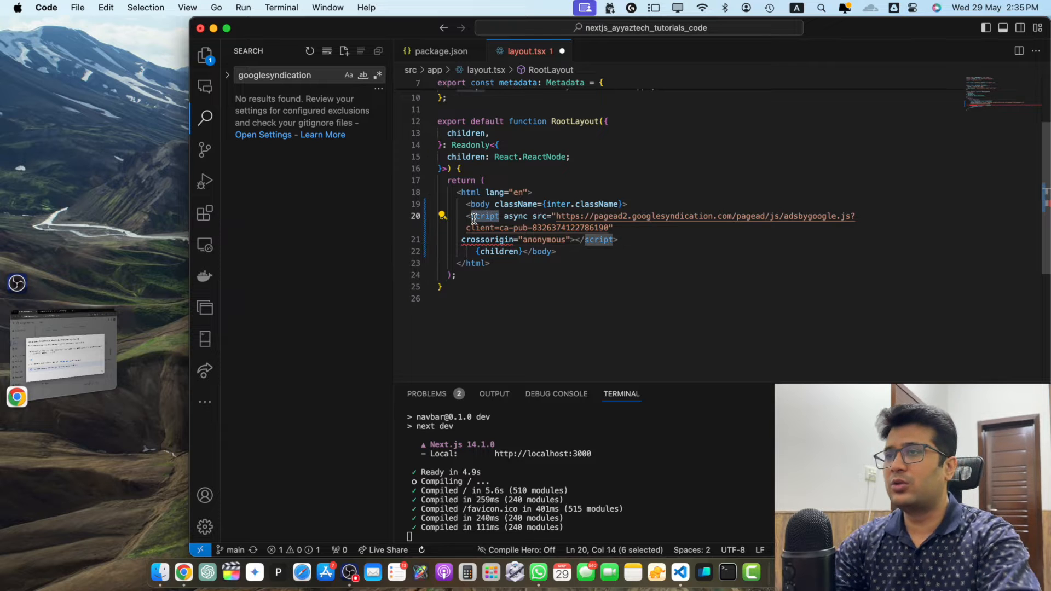
{"action": "type", "text": "Script"}
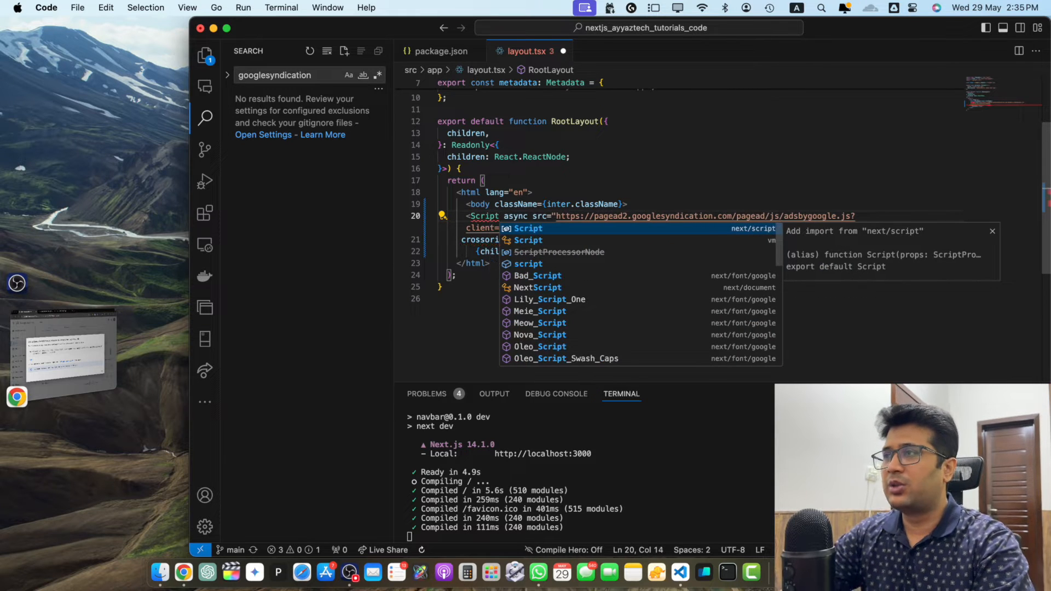
{"action": "left_click", "coordinate": [719, 232]}
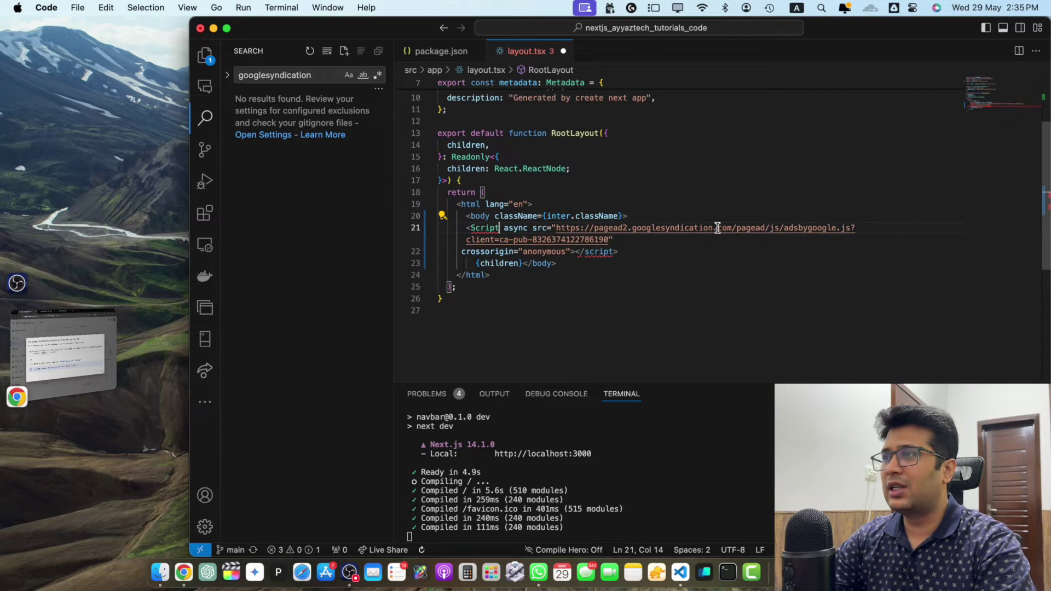
{"action": "double_click", "coordinate": [597, 252]}
{"action": "double_click", "coordinate": [485, 227]}
{"action": "scroll", "coordinate": [526, 230], "scroll_direction": "up", "scroll_amount": 5}
{"action": "triple_click", "coordinate": [484, 117]}
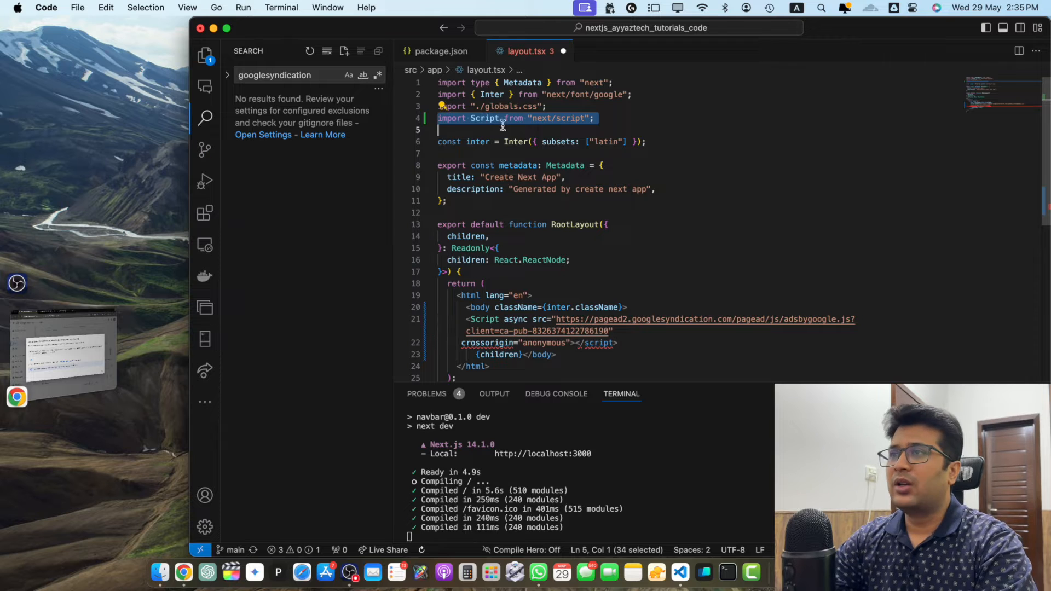
{"action": "left_click", "coordinate": [550, 118]}
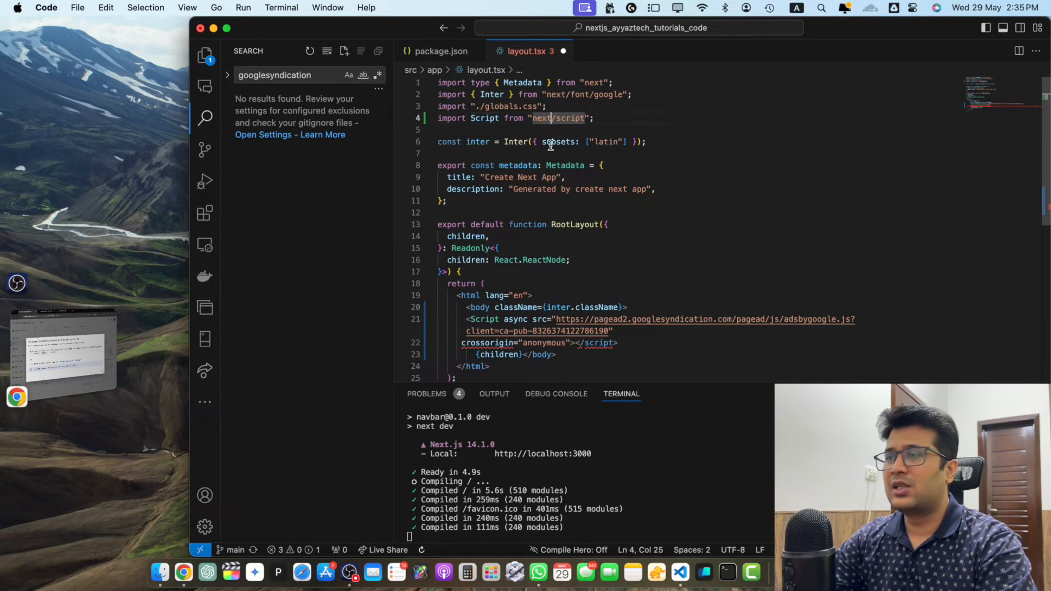
{"action": "scroll", "coordinate": [563, 206], "scroll_direction": "down", "scroll_amount": 3}
{"action": "double_click", "coordinate": [598, 262]}
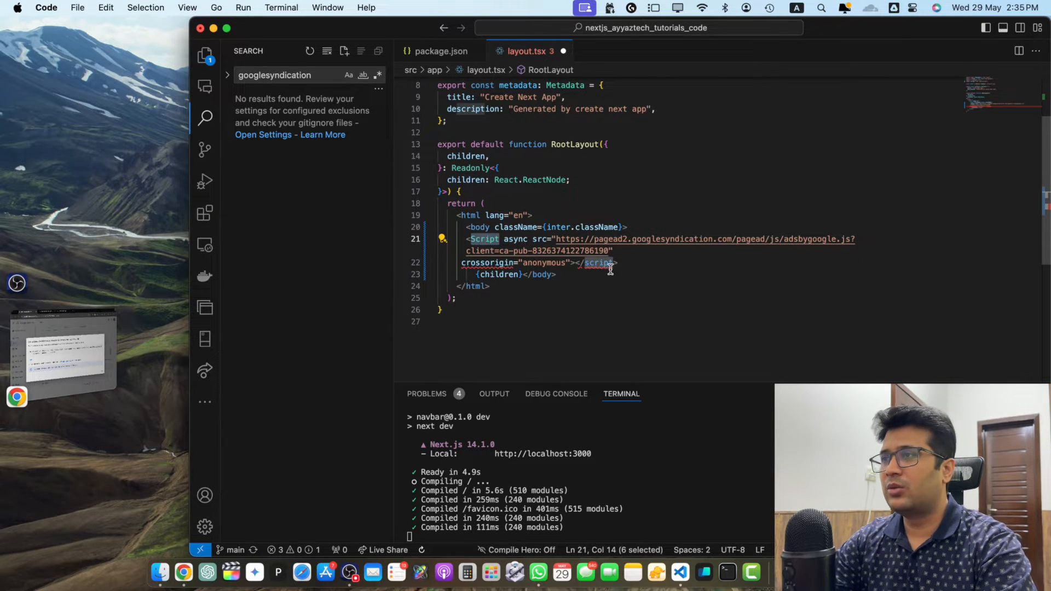
{"action": "type", "text": "Script"}
{"action": "key", "text": "super+s"}
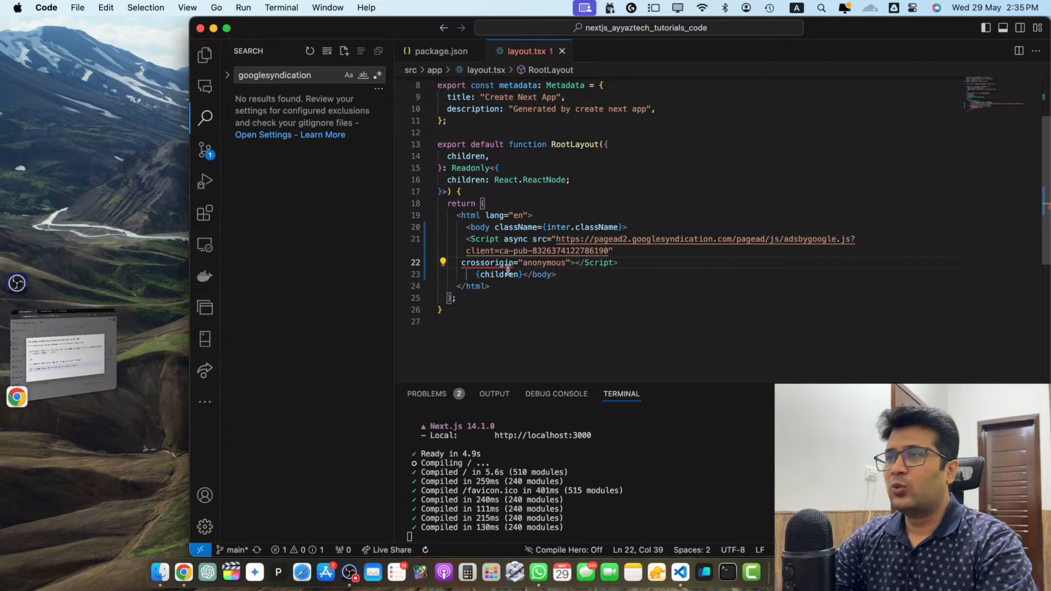
{"action": "mouse_move", "coordinate": [487, 263]}
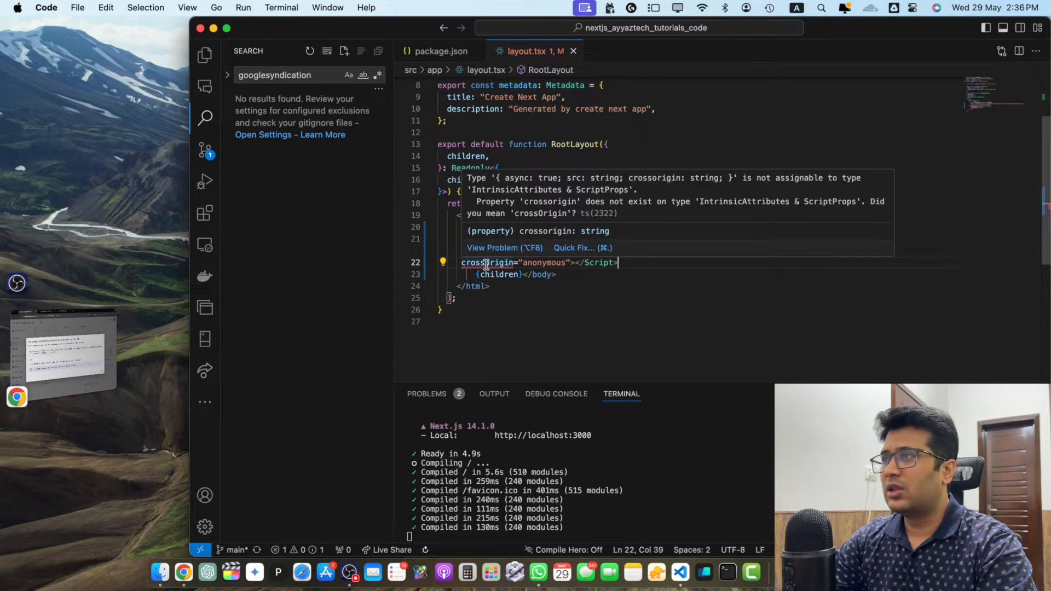
- Quick-fix the crossorigin attribute to crossOrigin and save layout.tsx again
{"action": "double_click", "coordinate": [486, 262]}
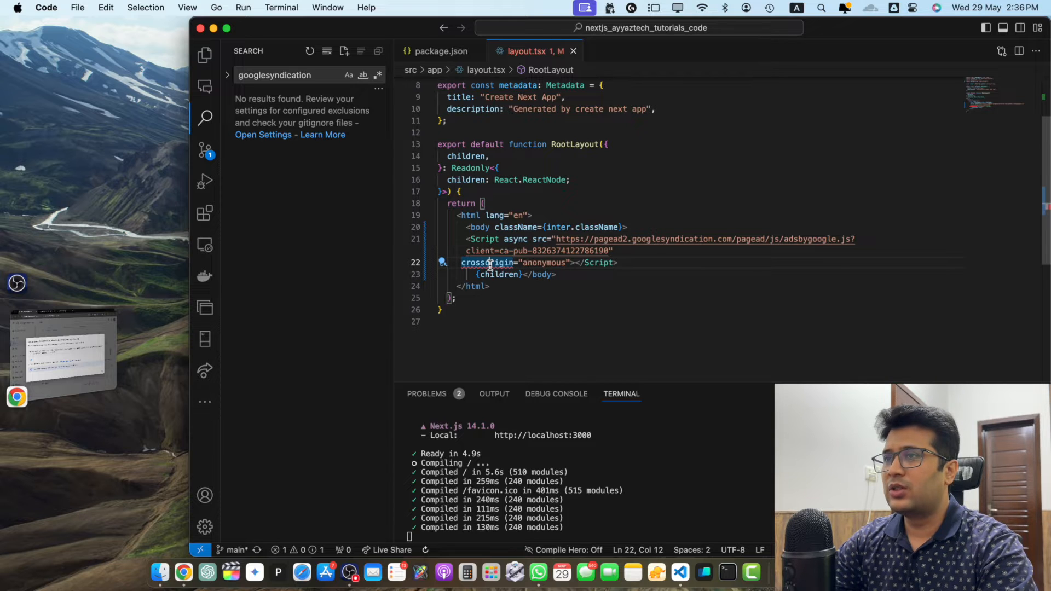
{"action": "key", "text": "super+period"}
{"action": "key", "text": "Return"}
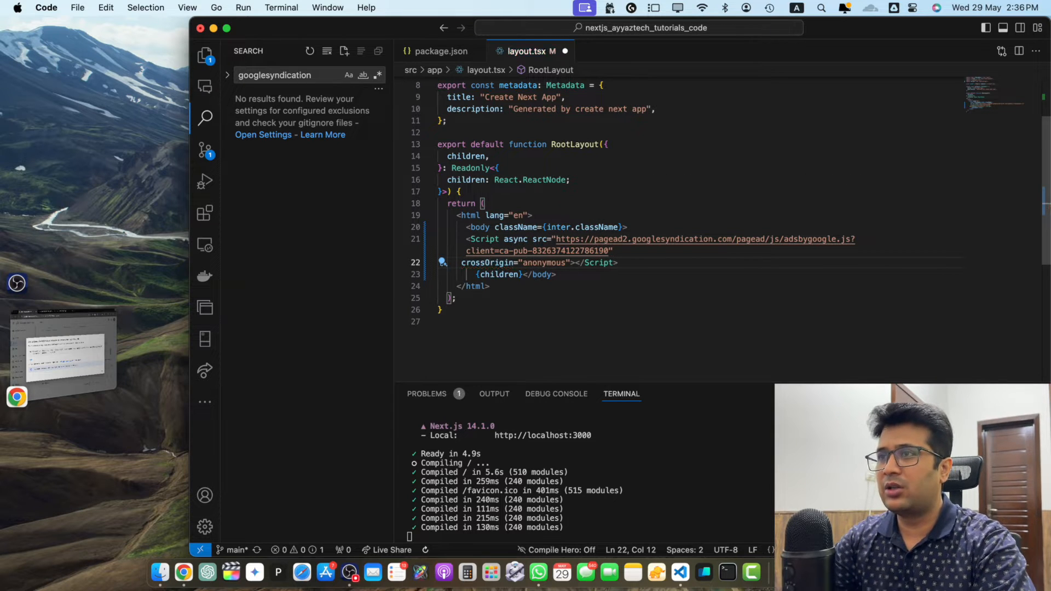
{"action": "type", "text": ">"}
{"action": "key", "text": "super+s"}
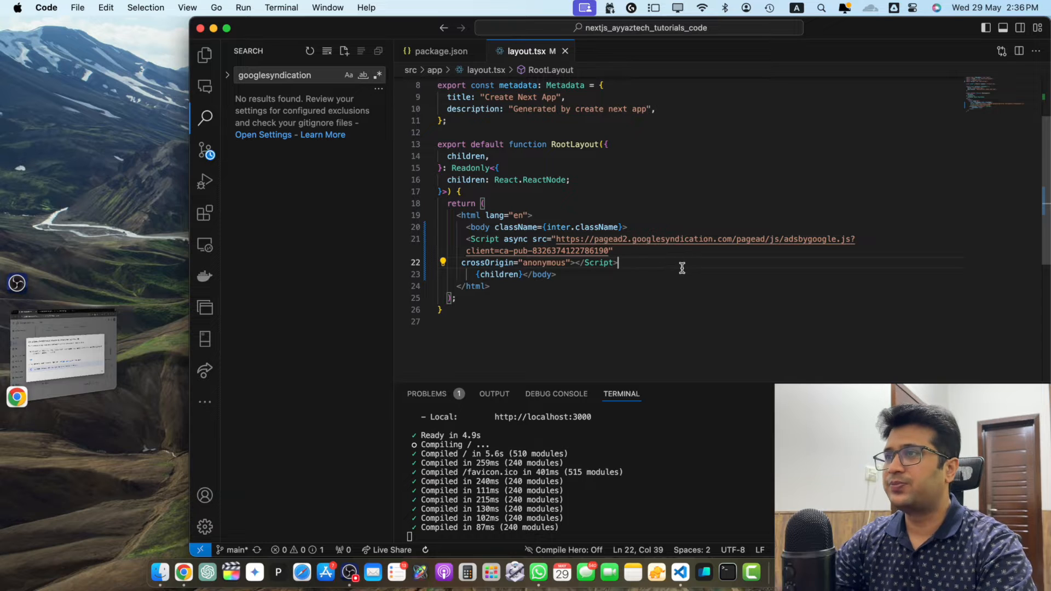
{"action": "left_click", "coordinate": [633, 252]}
- Reload localhost:3000 in Chrome and view its page source with Line wrap on
{"action": "key", "text": "super+Tab"}
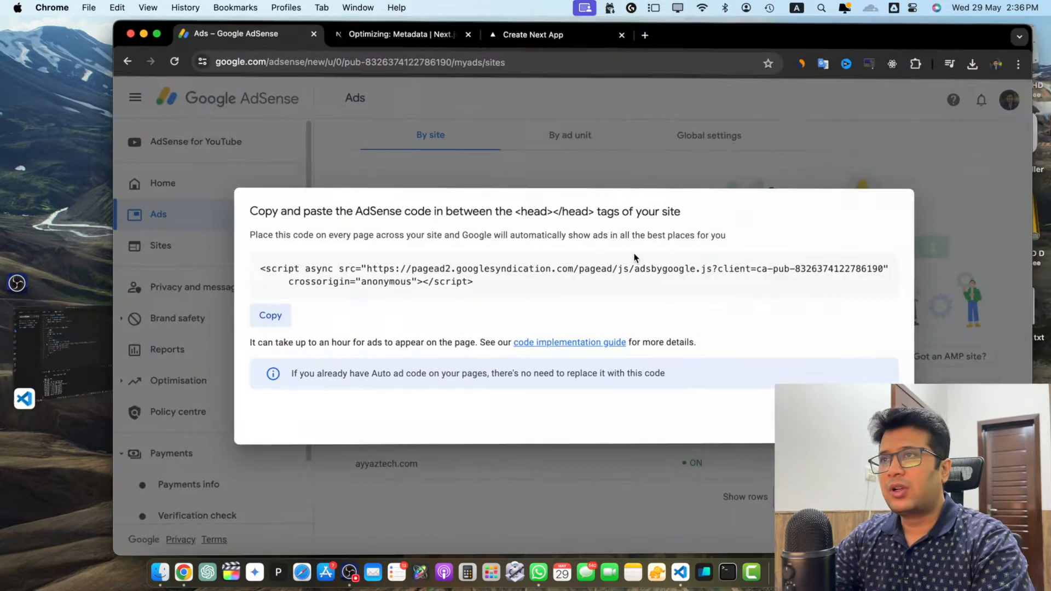
{"action": "left_click", "coordinate": [539, 30]}
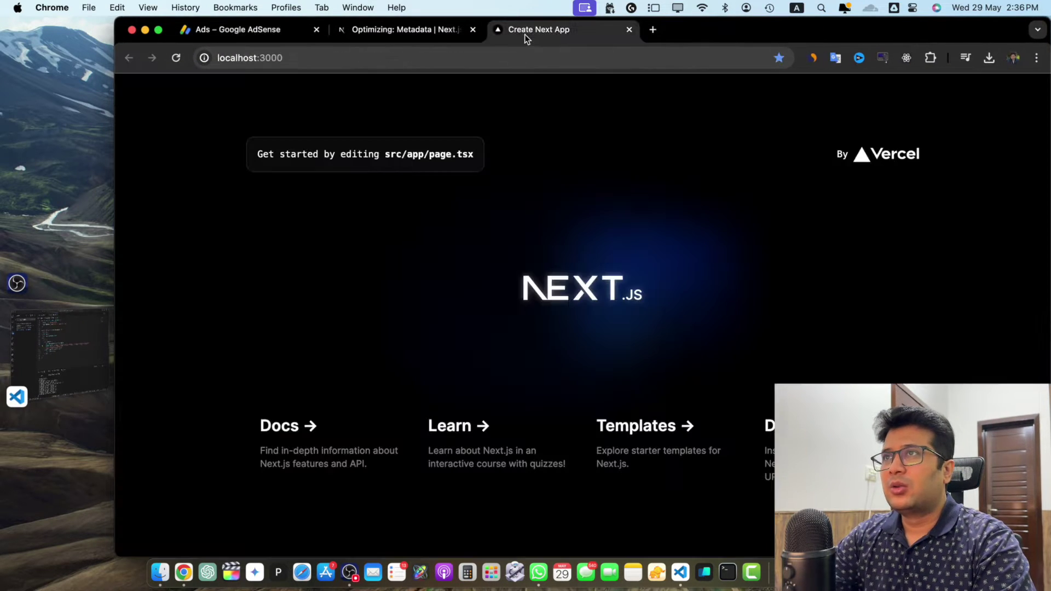
{"action": "left_click", "coordinate": [176, 58]}
{"action": "right_click", "coordinate": [557, 131]}
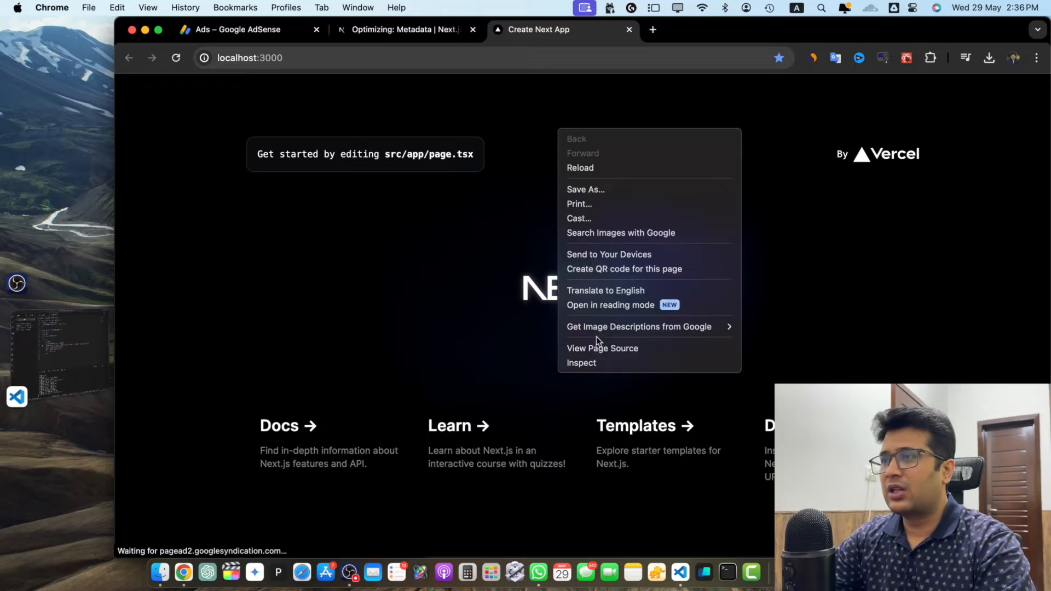
{"action": "left_click", "coordinate": [607, 349]}
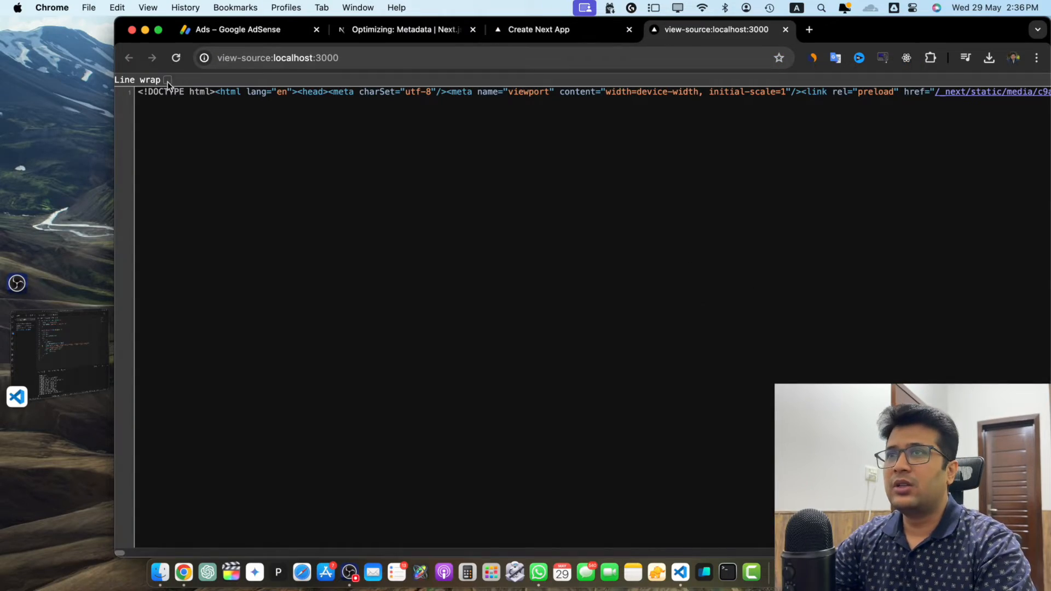
{"action": "left_click", "coordinate": [167, 80]}
- Copy the googlesyndication script URL from layout.tsx and find it in the page source
{"action": "key", "text": "super+Tab"}
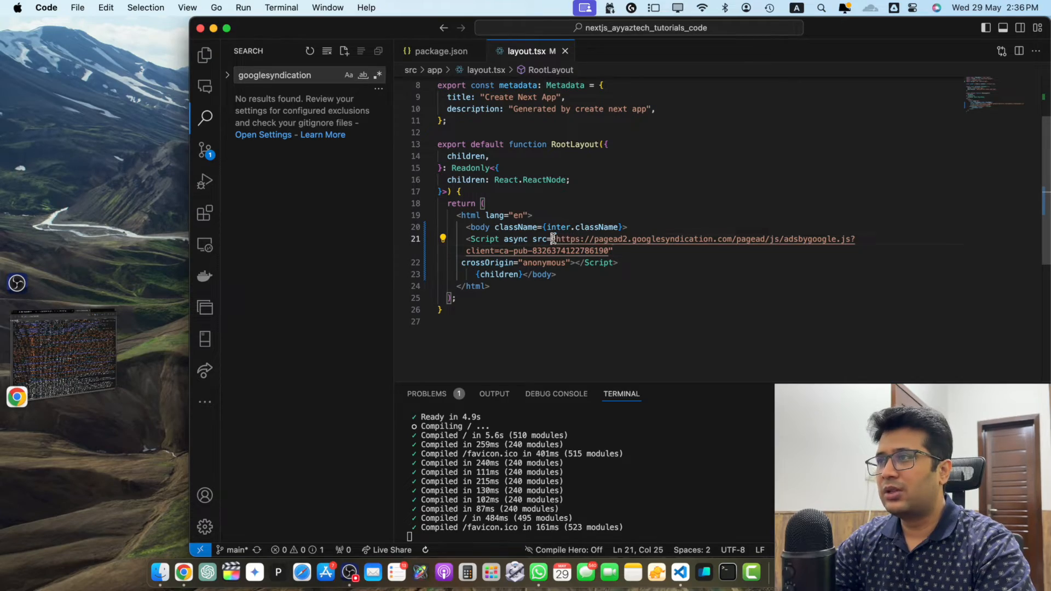
{"action": "left_click_drag", "start_coordinate": [557, 239], "coordinate": [795, 238]}
{"action": "key", "text": "super+c"}
{"action": "key", "text": "super+Tab"}
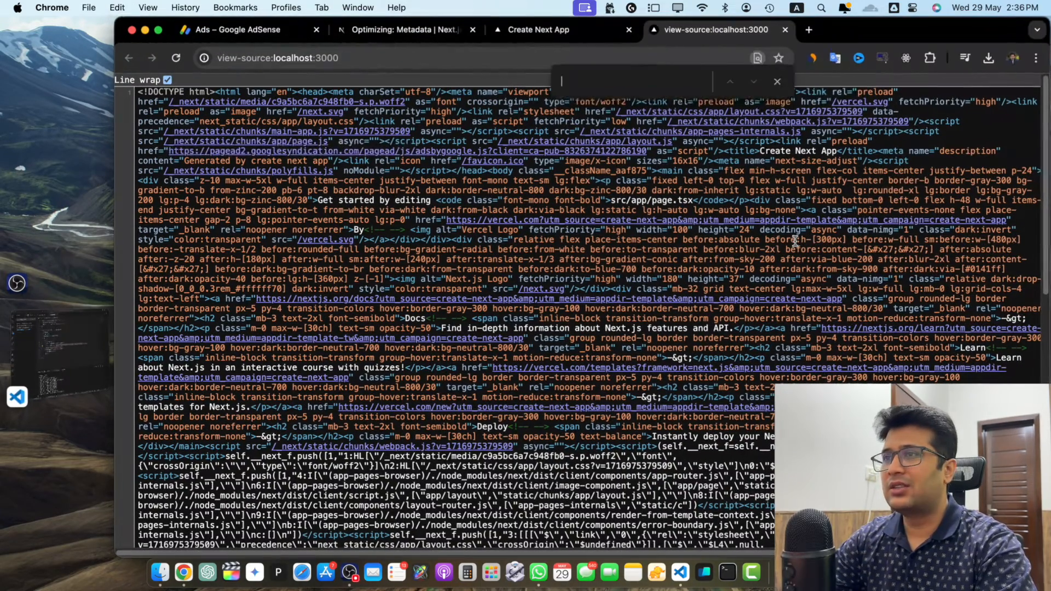
{"action": "key", "text": "super+f"}
{"action": "key", "text": "super+v"}
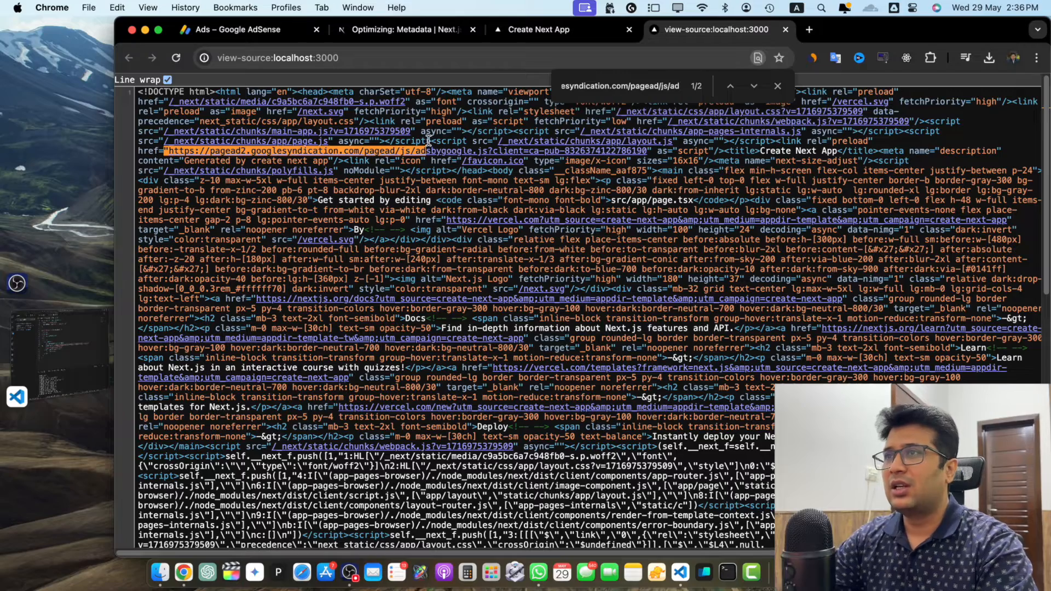
{"action": "left_click_drag", "start_coordinate": [426, 141], "coordinate": [825, 161]}
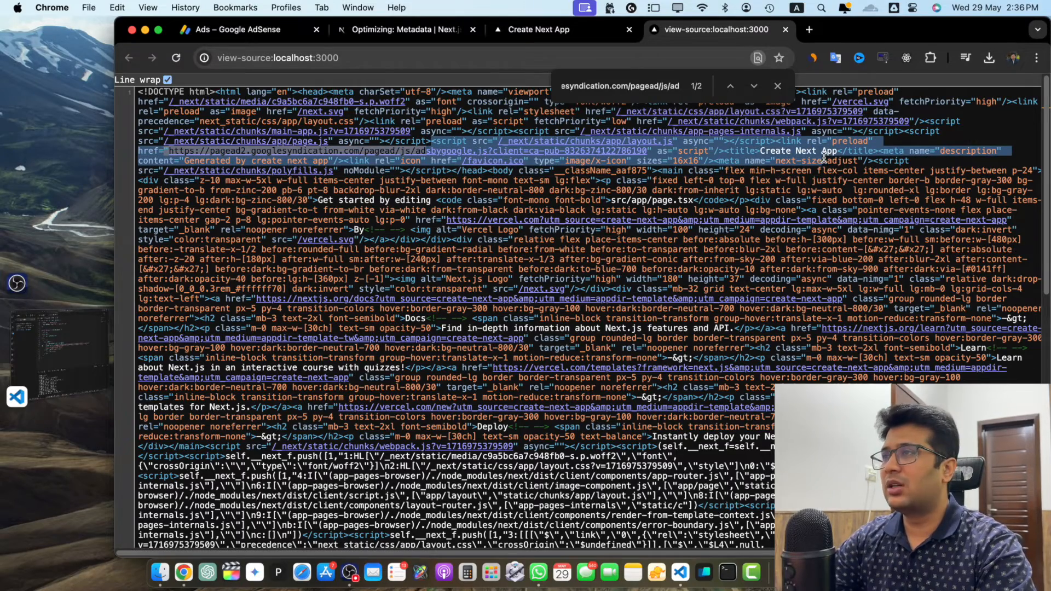
- Inspect the ca-pub client ID in layout.tsx, then create a .env file in the project root
{"action": "key", "text": "super+Tab"}
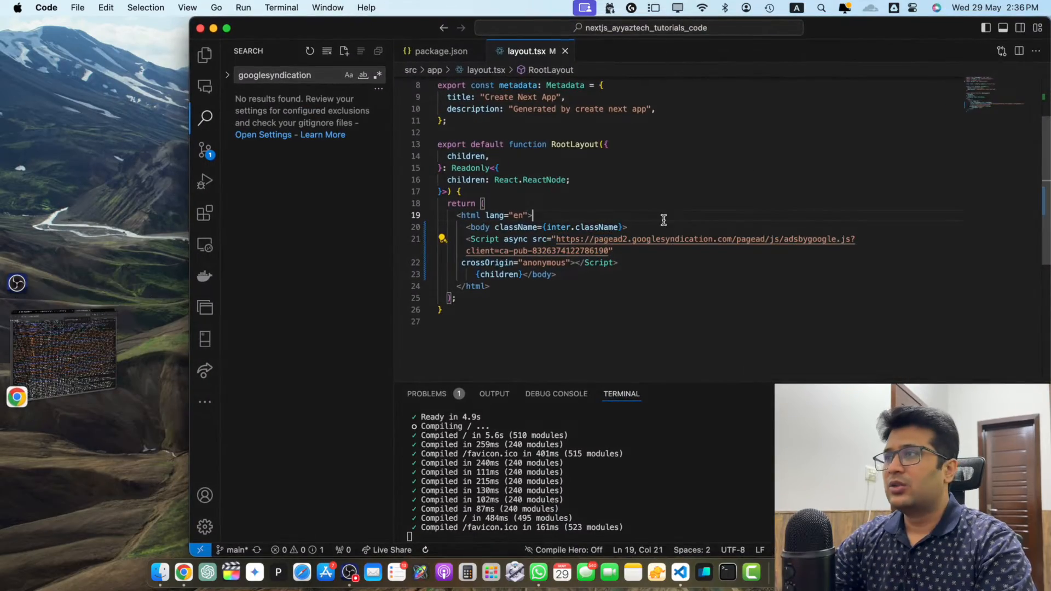
{"action": "left_click_drag", "start_coordinate": [612, 250], "coordinate": [498, 250]}
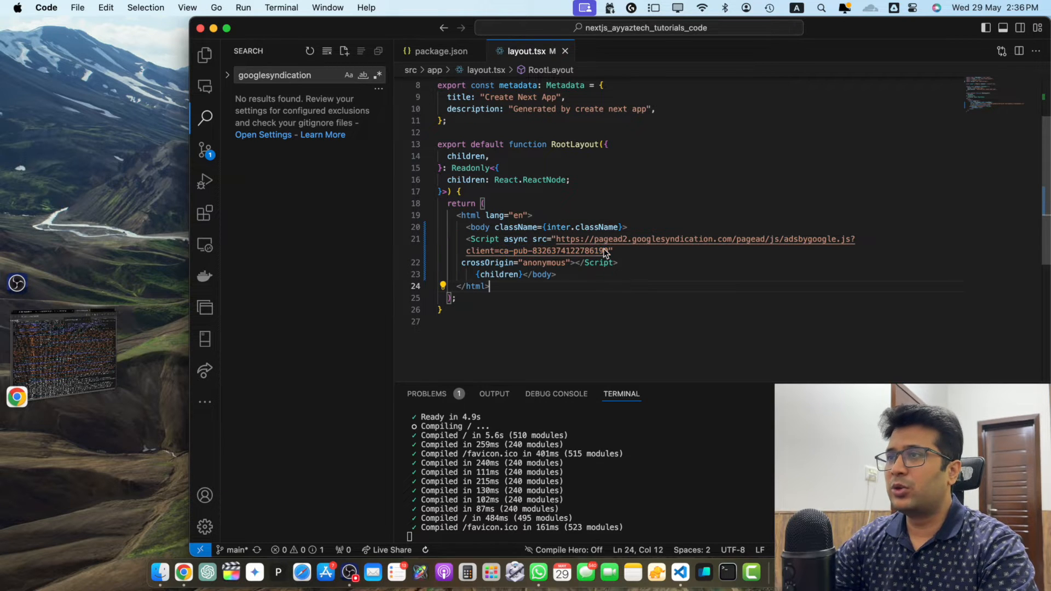
{"action": "left_click_drag", "start_coordinate": [611, 251], "coordinate": [503, 251]}
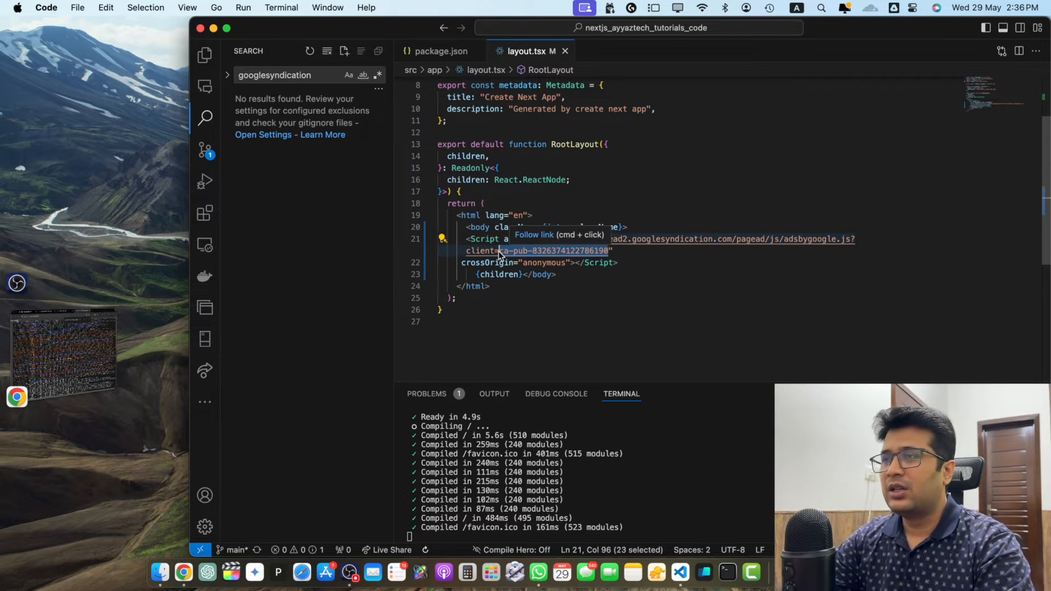
{"action": "left_click", "coordinate": [655, 325]}
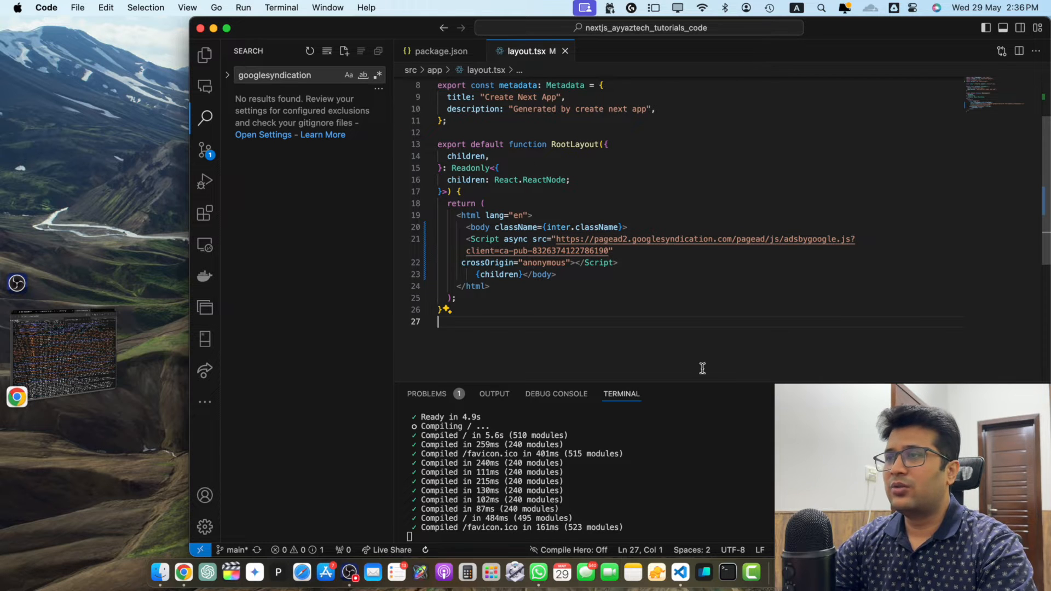
{"action": "left_click", "coordinate": [205, 55]}
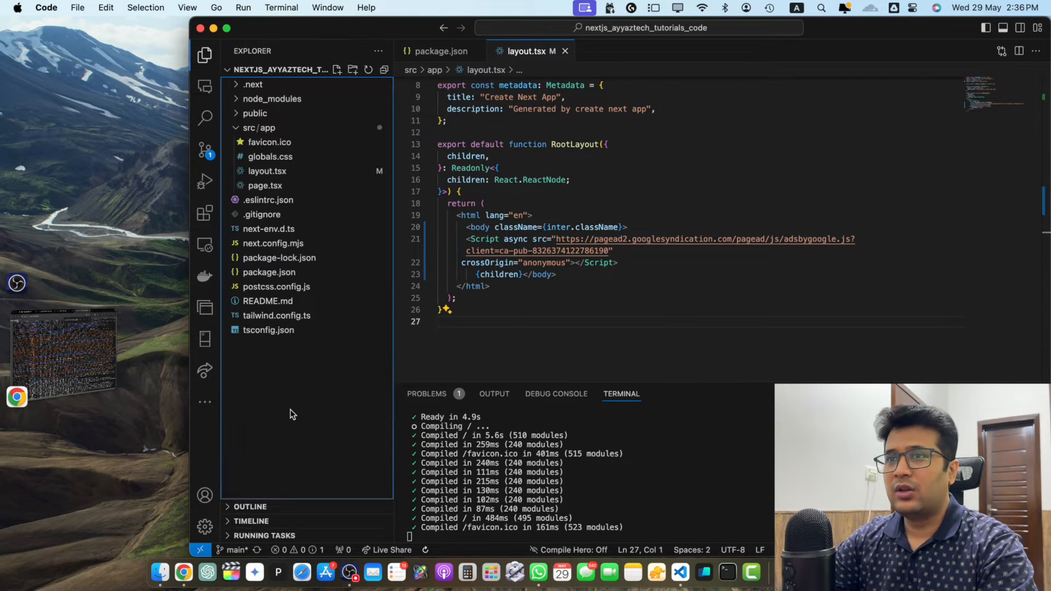
{"action": "right_click", "coordinate": [289, 409]}
{"action": "left_click", "coordinate": [316, 303]}
{"action": "type", "text": ".env"}
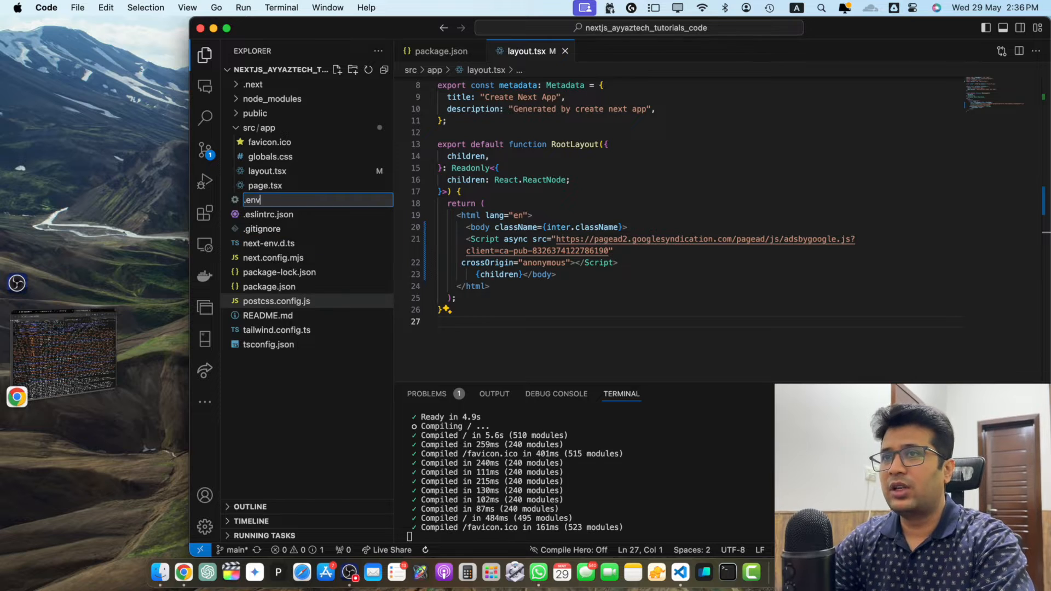
{"action": "key", "text": "Return"}
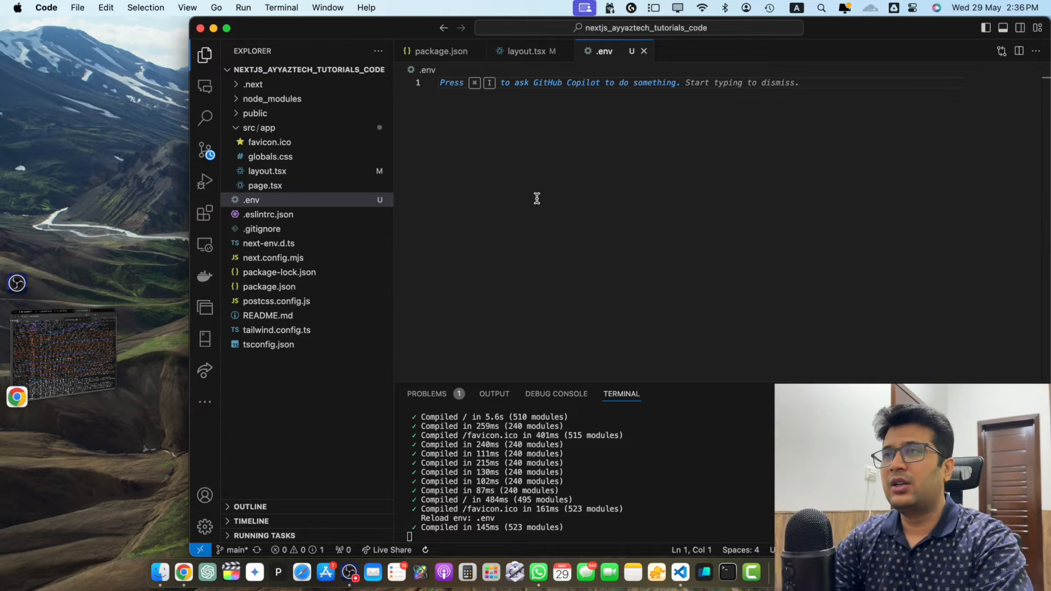
{"action": "type", "text": "PUBLIC"}
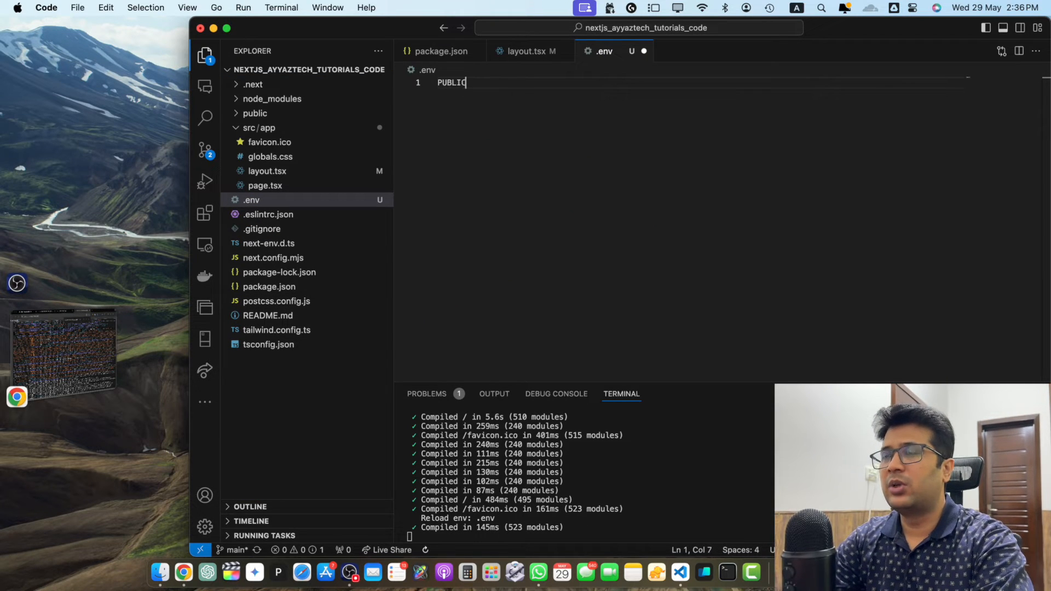
{"action": "type", "text": "_"}
- Define PUBLIC_GOOGLE_ADSENSE_CLIENT_ID=YOUR_CLIENT_ID via the Copilot completion and save .env
{"action": "key", "text": "super+Tab"}
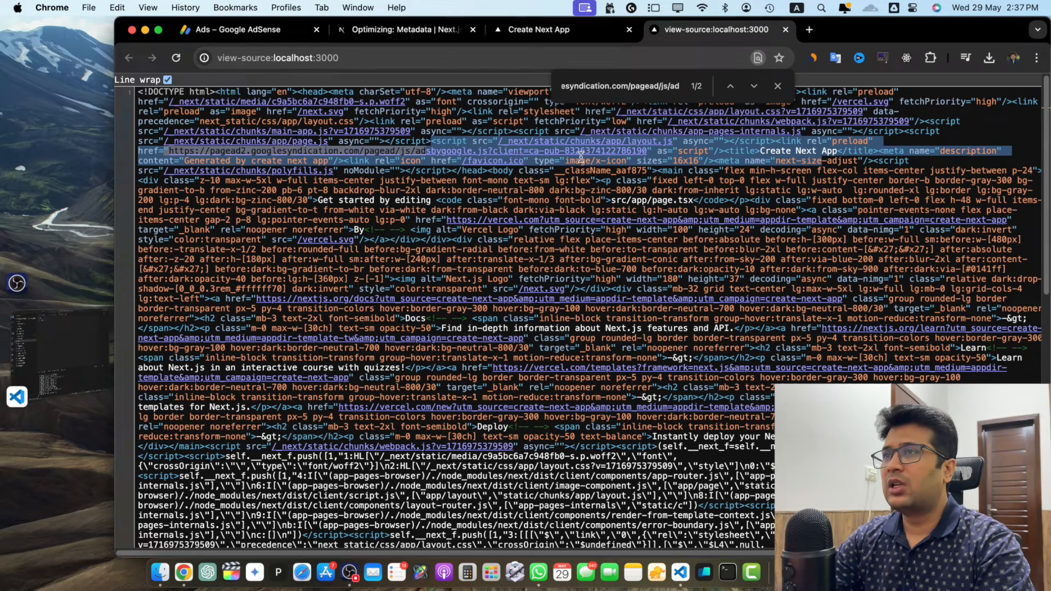
{"action": "left_click", "coordinate": [500, 139]}
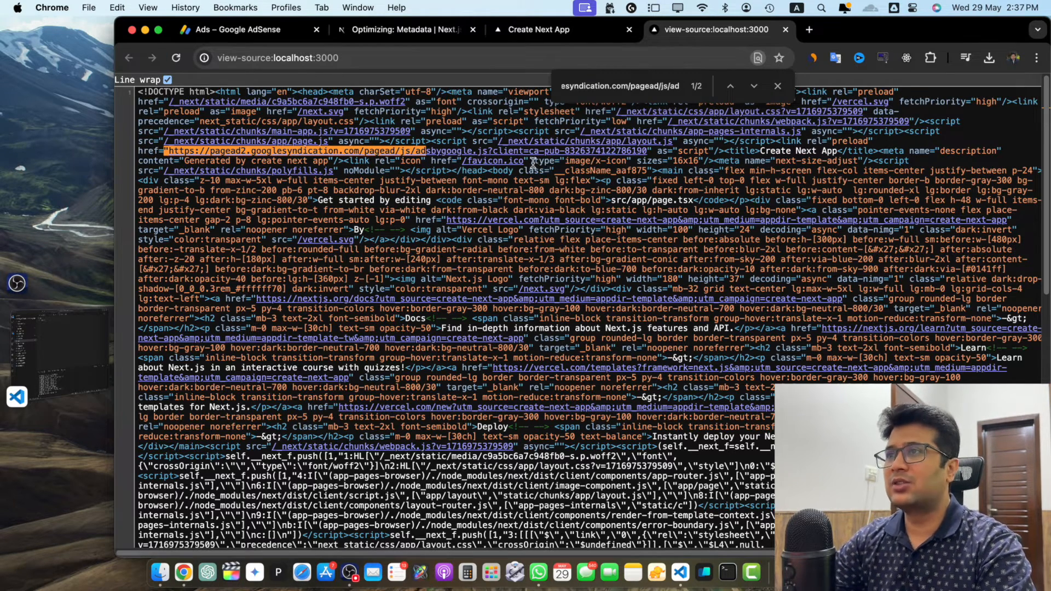
{"action": "key", "text": "super+Tab"}
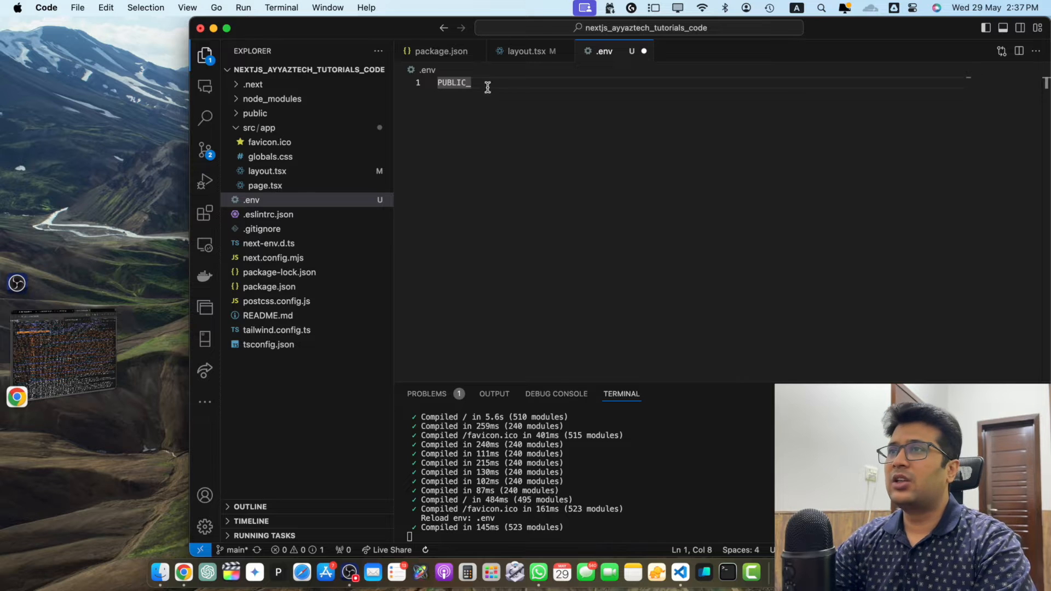
{"action": "left_click_drag", "start_coordinate": [483, 82], "coordinate": [423, 82]}
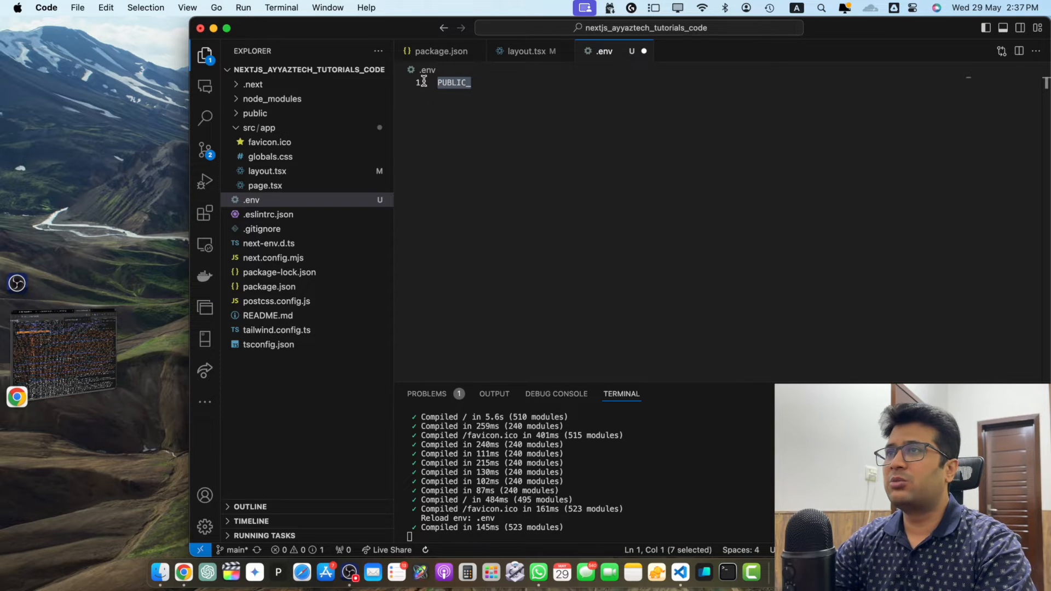
{"action": "left_click", "coordinate": [472, 85]}
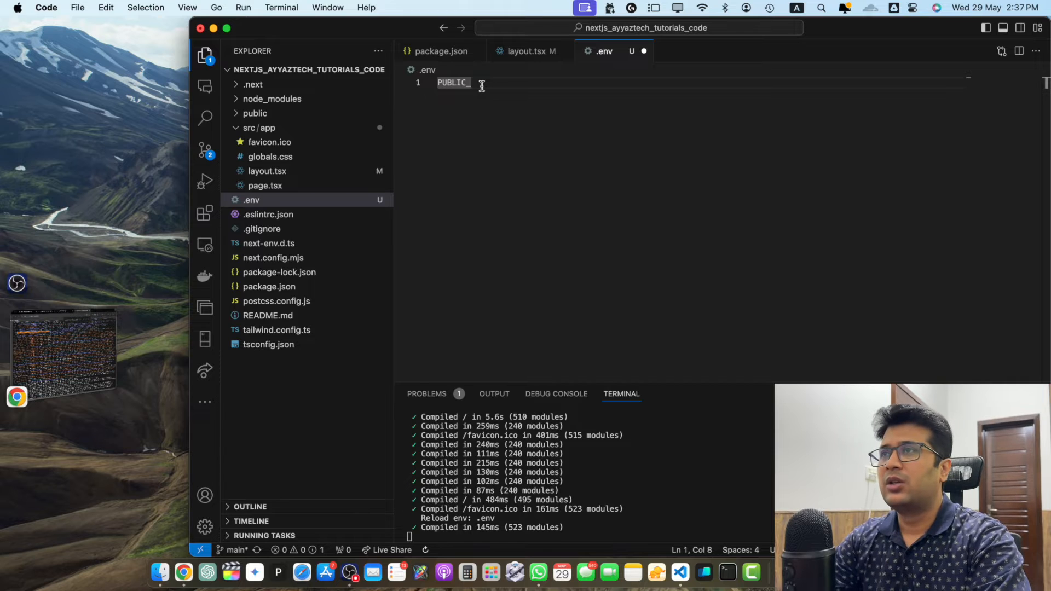
{"action": "type", "text": "GOOGLE"}
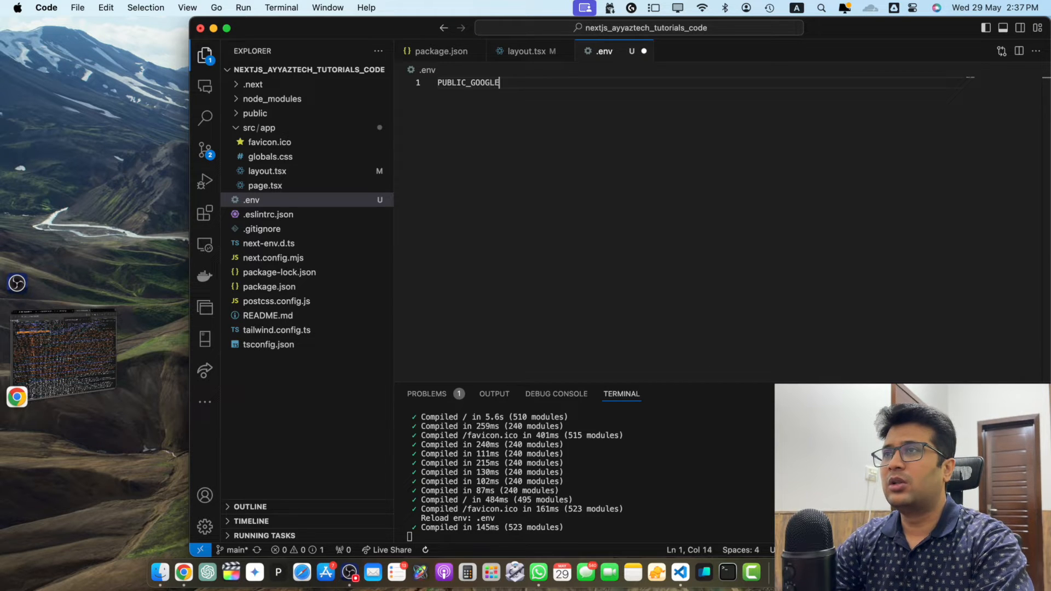
{"action": "type", "text": "_ADSE"}
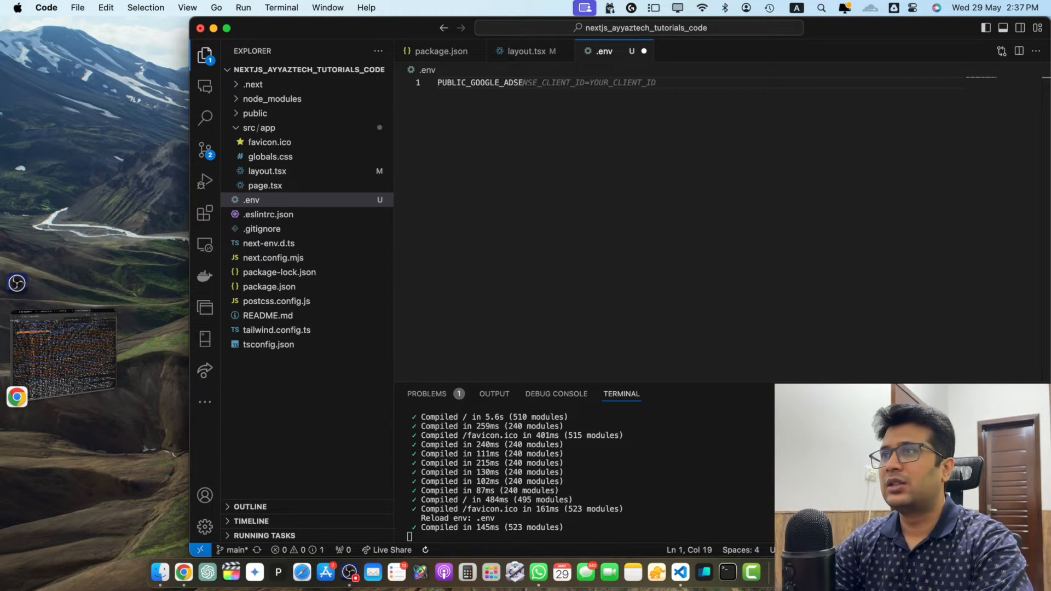
{"action": "key", "text": "Tab"}
{"action": "key", "text": "super+s"}
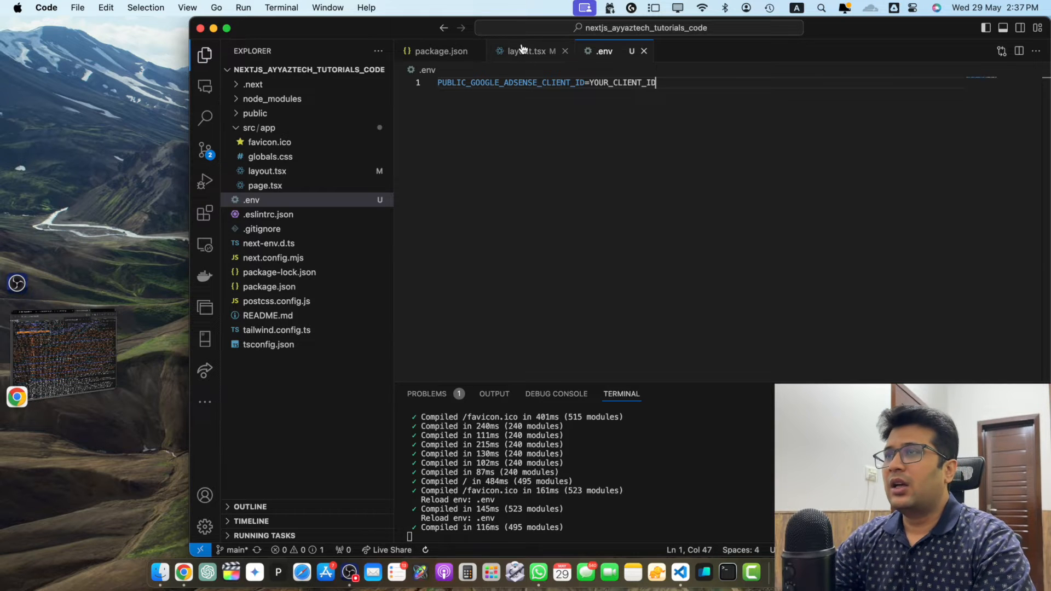
- Copy the ca-pub ID from layout.tsx and paste it over YOUR_CLIENT_ID in .env
{"action": "left_click", "coordinate": [526, 51]}
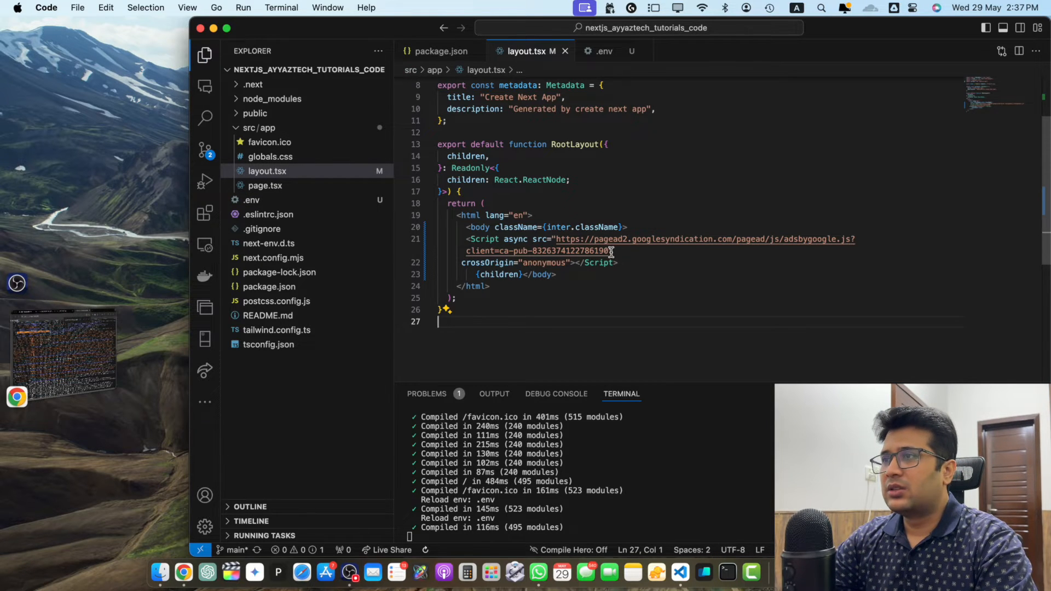
{"action": "left_click_drag", "start_coordinate": [612, 251], "coordinate": [499, 251]}
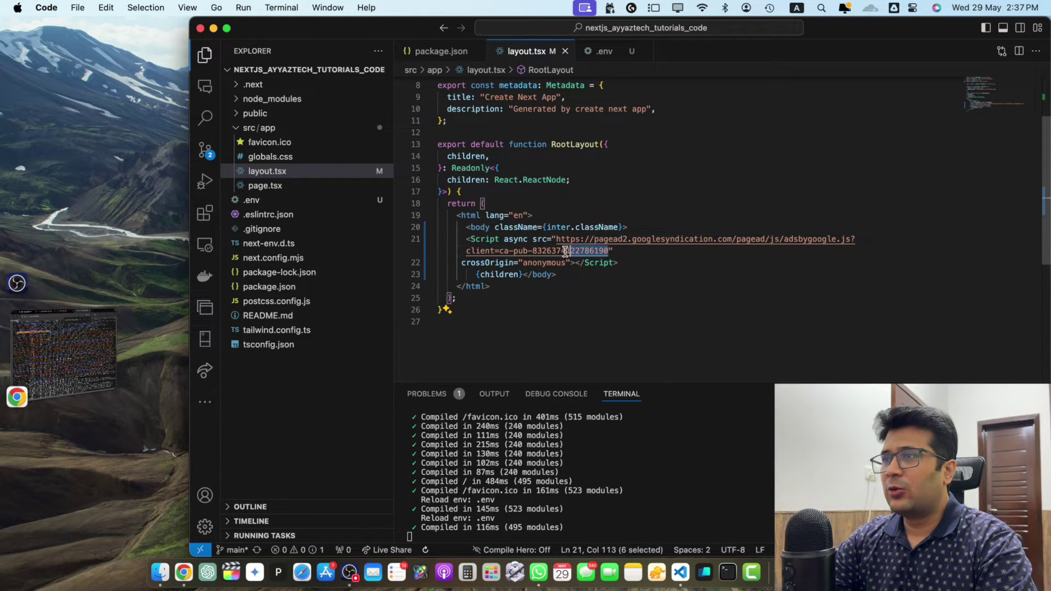
{"action": "key", "text": "super+c"}
{"action": "left_click", "coordinate": [605, 51]}
{"action": "double_click", "coordinate": [622, 82]}
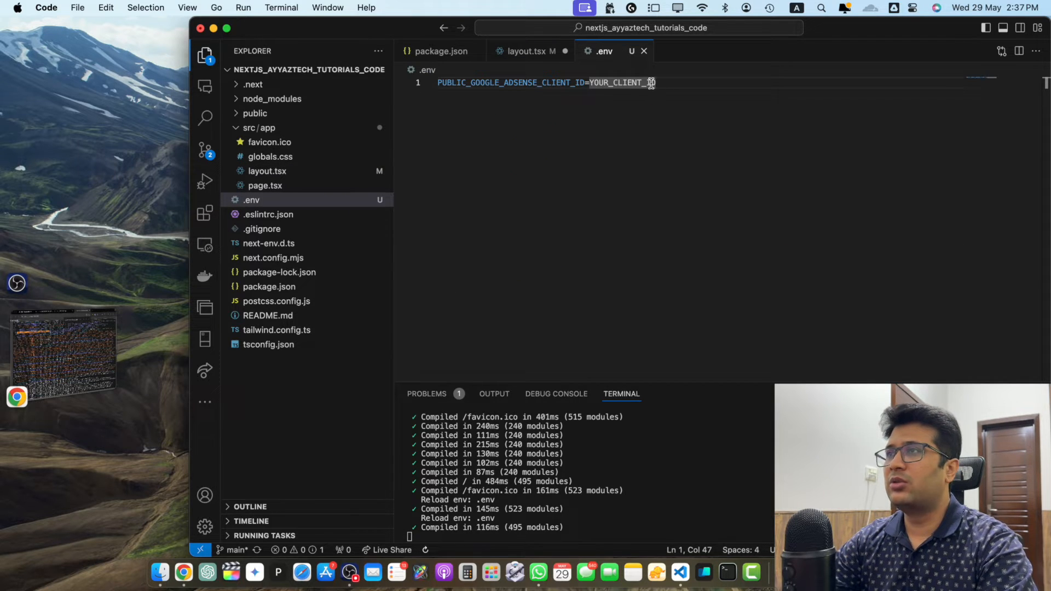
{"action": "key", "text": "super+v"}
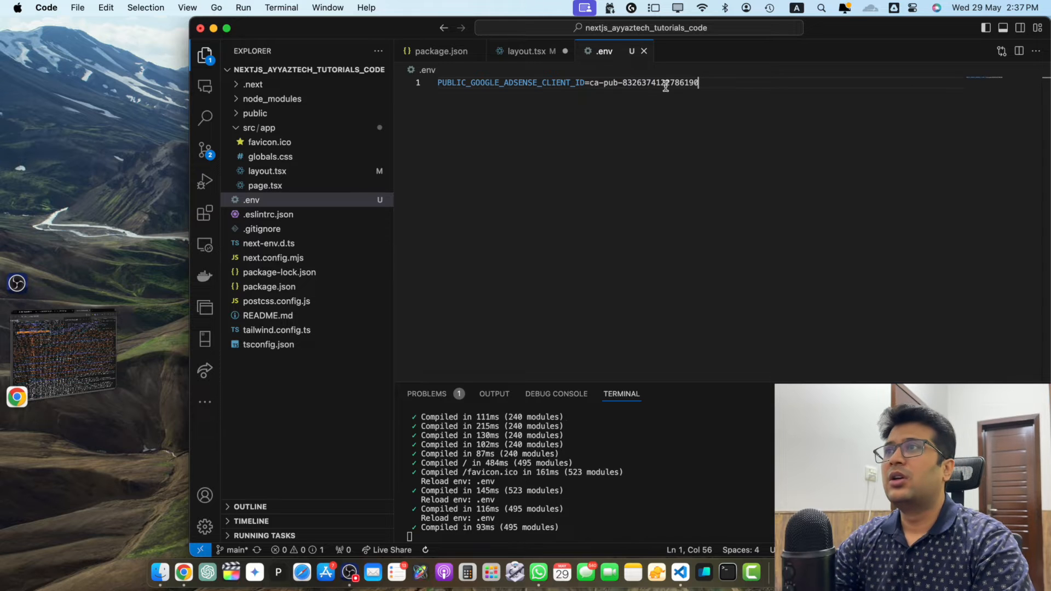
- Return to layout.tsx at the end of the client ID to remove it from the Script src
{"action": "double_click", "coordinate": [666, 82]}
{"action": "key", "text": "super+c"}
{"action": "left_click", "coordinate": [526, 52]}
{"action": "left_click", "coordinate": [888, 239]}
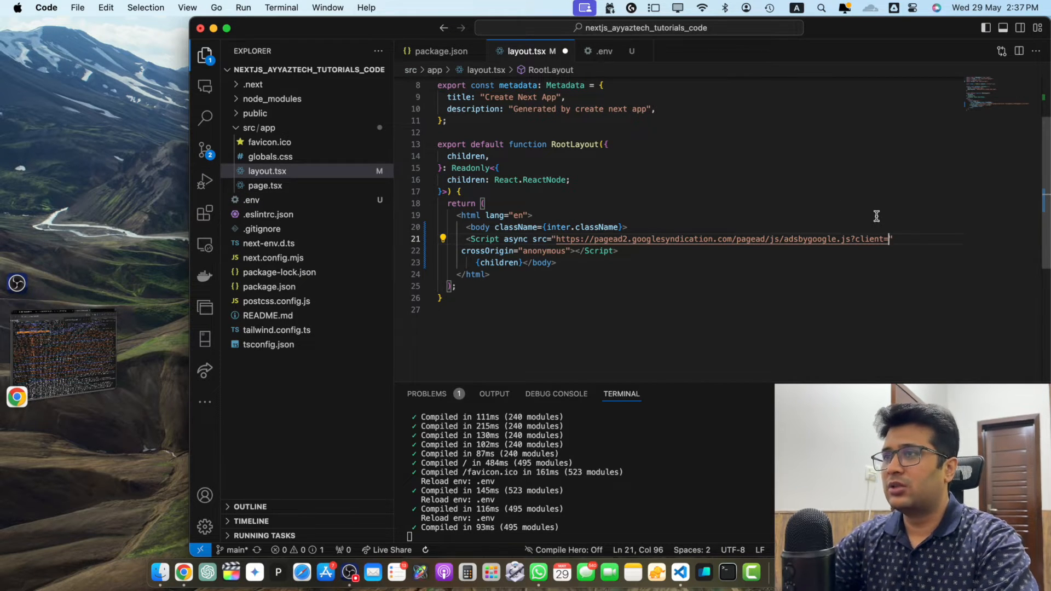
- Rewrite Script src as the AdSense URL ending client=${process.env.NEXT_PUBLIC_ADSENSE_CLIENT_ID}
{"action": "left_click_drag", "start_coordinate": [891, 239], "coordinate": [555, 239]}
{"action": "type", "text": "{"}
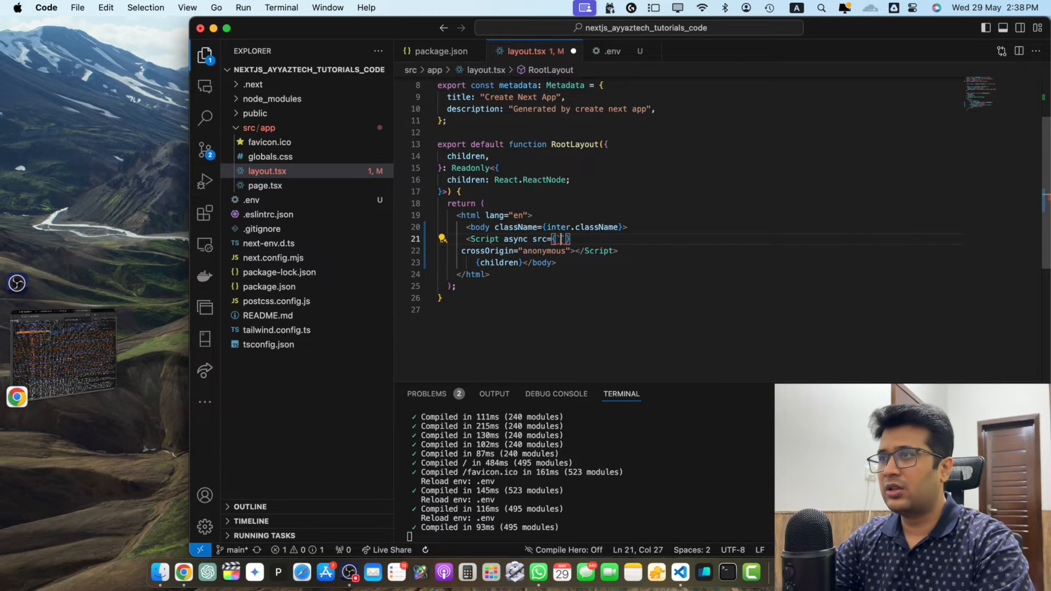
{"action": "type", "text": "`"}
{"action": "key", "text": "super+v"}
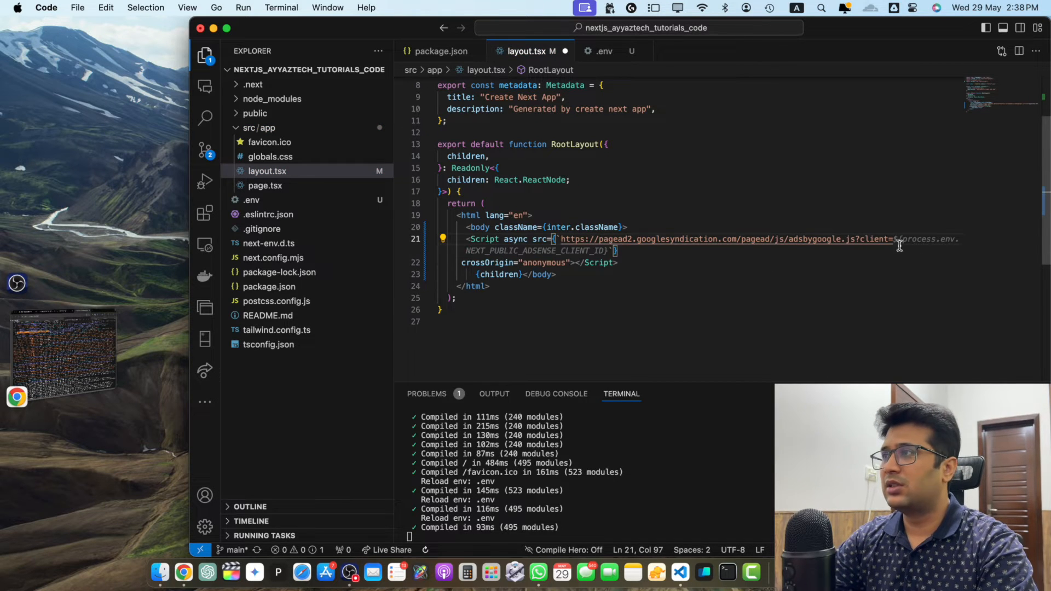
{"action": "key", "text": "Tab"}
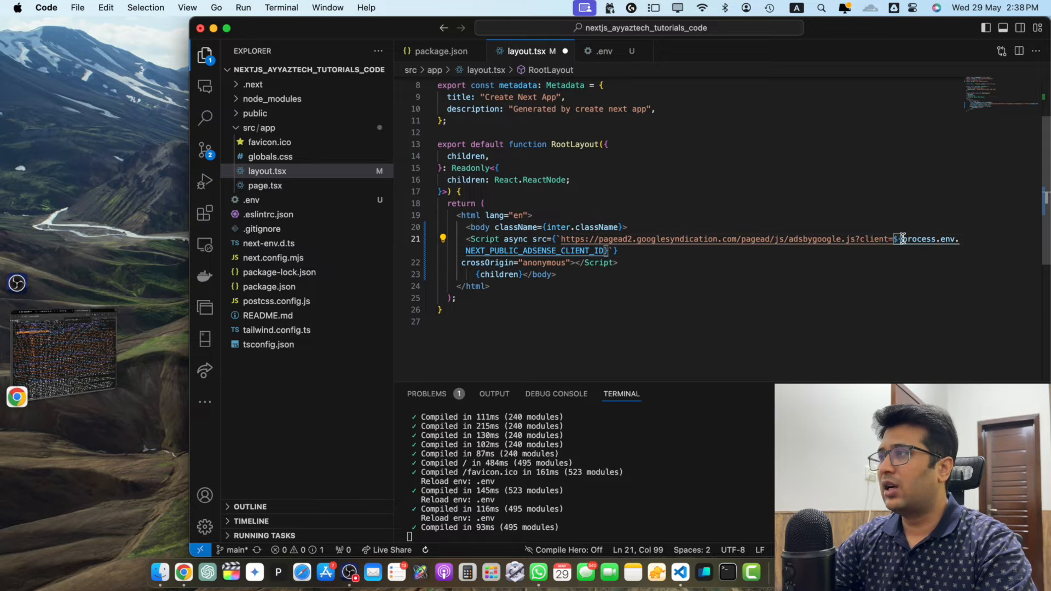
- Inspect process.env and the NEXT_PUBLIC_ADSENSE_CLIENT_ID name against the .env file
{"action": "left_click_drag", "start_coordinate": [904, 238], "coordinate": [956, 239]}
{"action": "mouse_move", "coordinate": [536, 251]}
{"action": "left_click", "coordinate": [501, 250]}
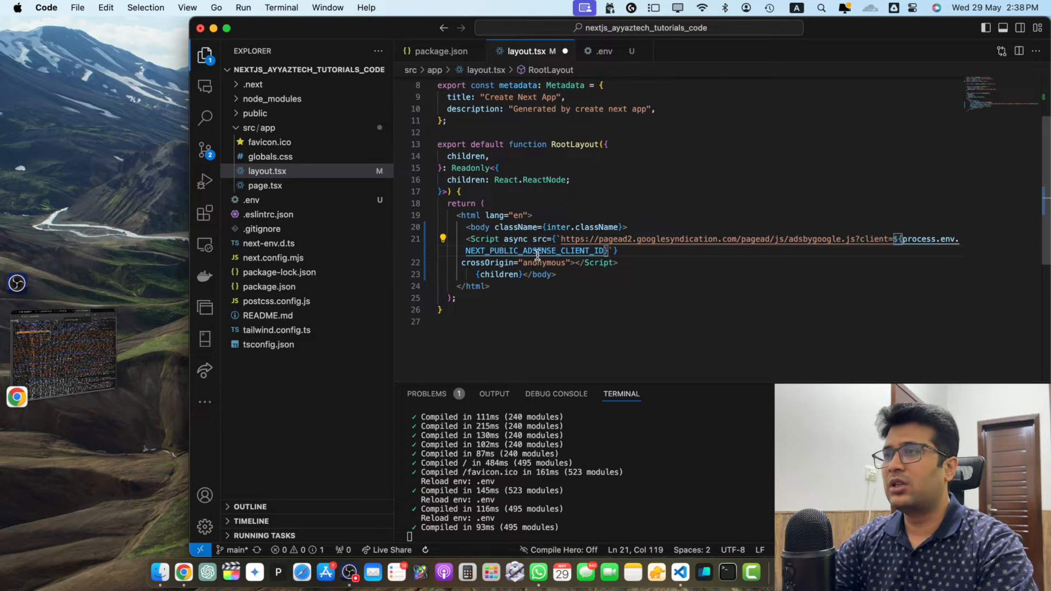
{"action": "double_click", "coordinate": [517, 251]}
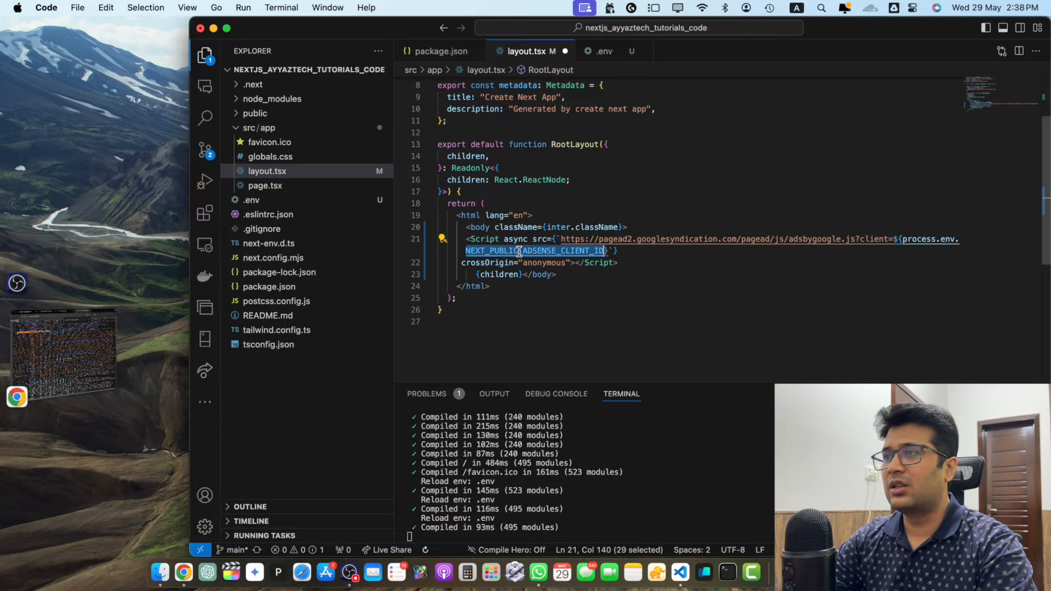
{"action": "left_click", "coordinate": [605, 51]}
{"action": "left_click", "coordinate": [526, 51]}
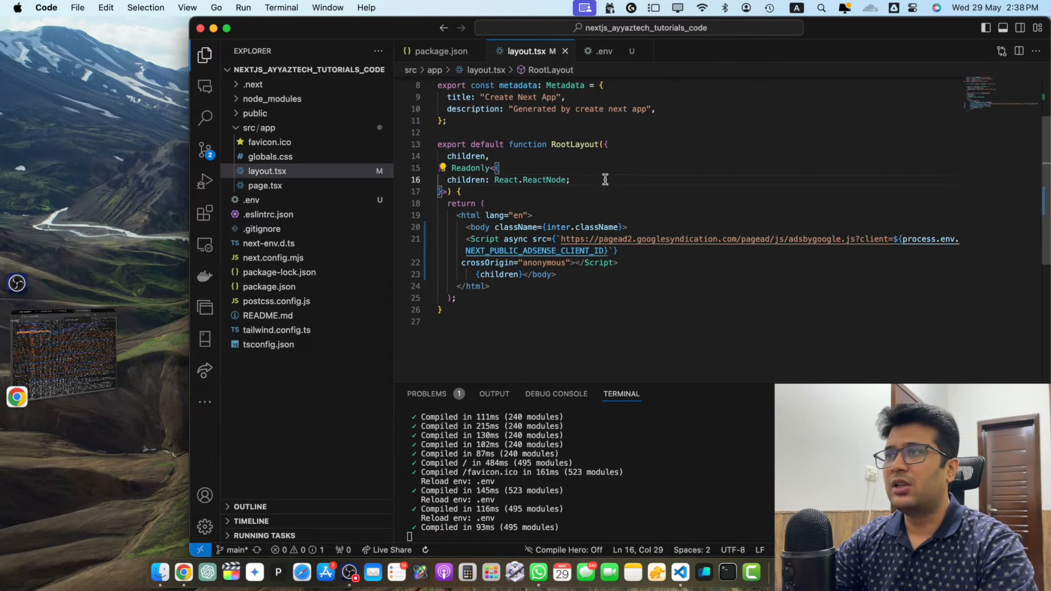
- Reload the localhost page source in Chrome with Line wrap, then return to VS Code
{"action": "key", "text": "super+Tab"}
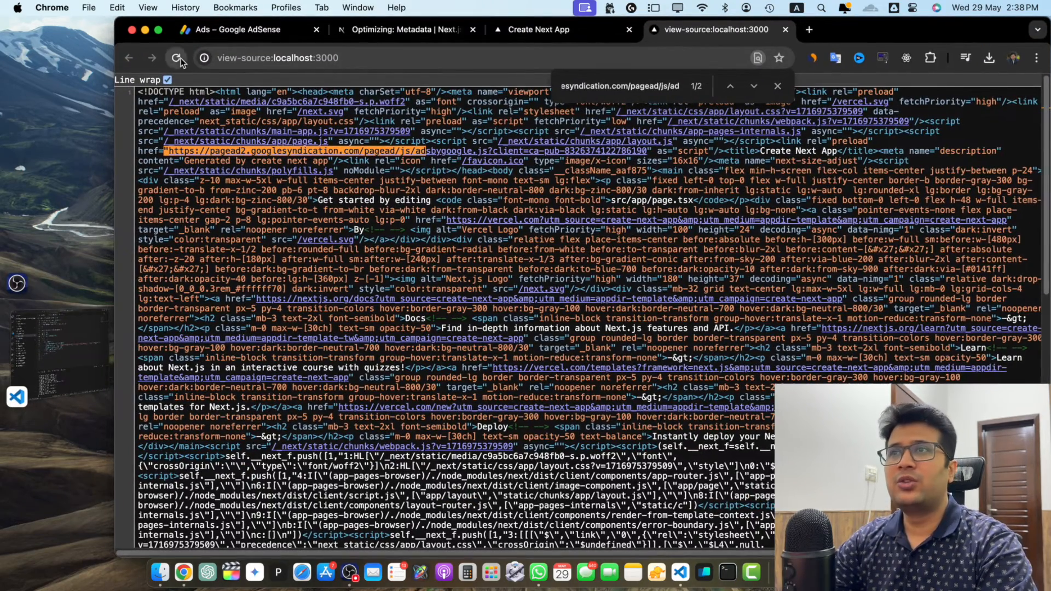
{"action": "left_click", "coordinate": [176, 58]}
{"action": "left_click", "coordinate": [166, 78]}
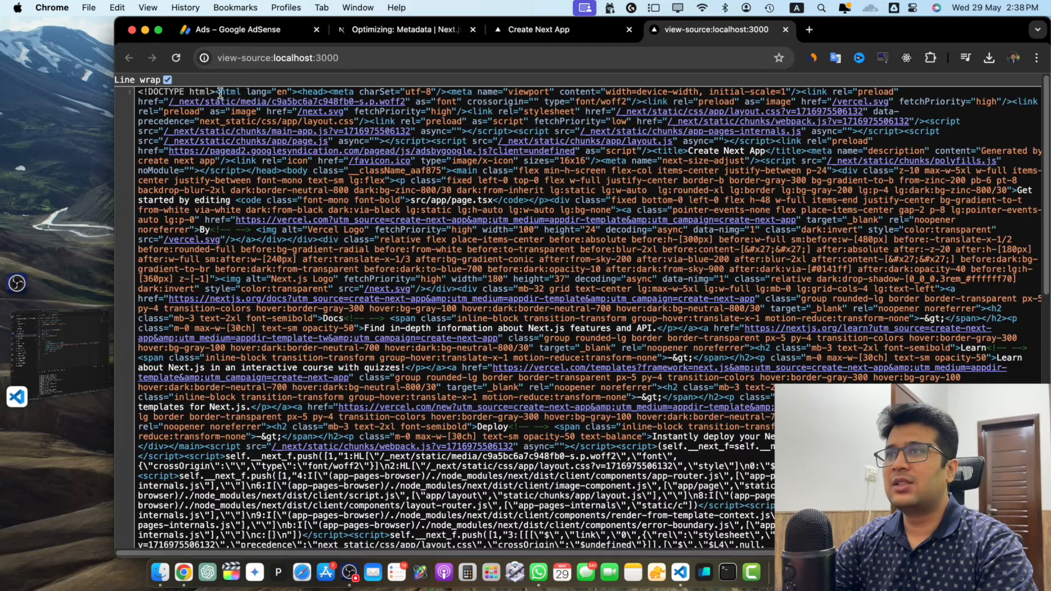
{"action": "key", "text": "super+Tab"}
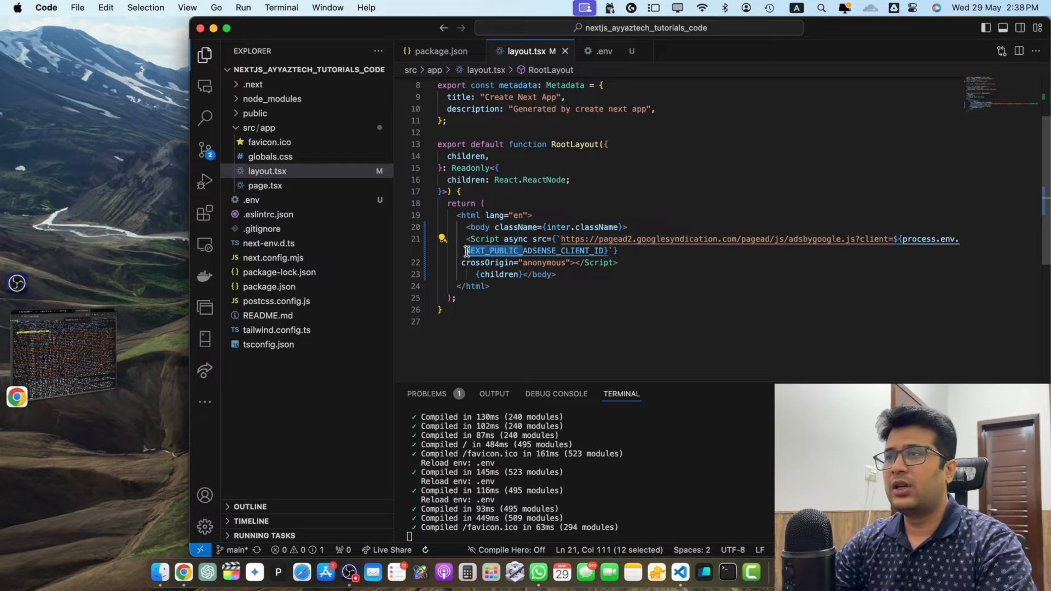
- Try prefixing the .env variable name with NEXT_ by hand, then revert it
{"action": "left_click", "coordinate": [607, 51]}
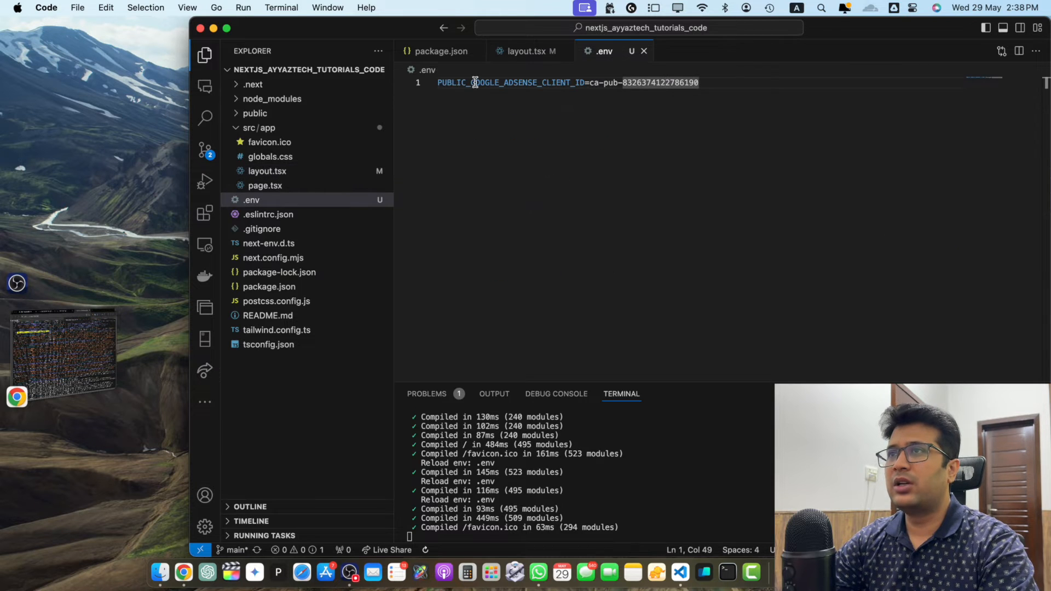
{"action": "left_click", "coordinate": [438, 82]}
{"action": "type", "text": "NEXT_"}
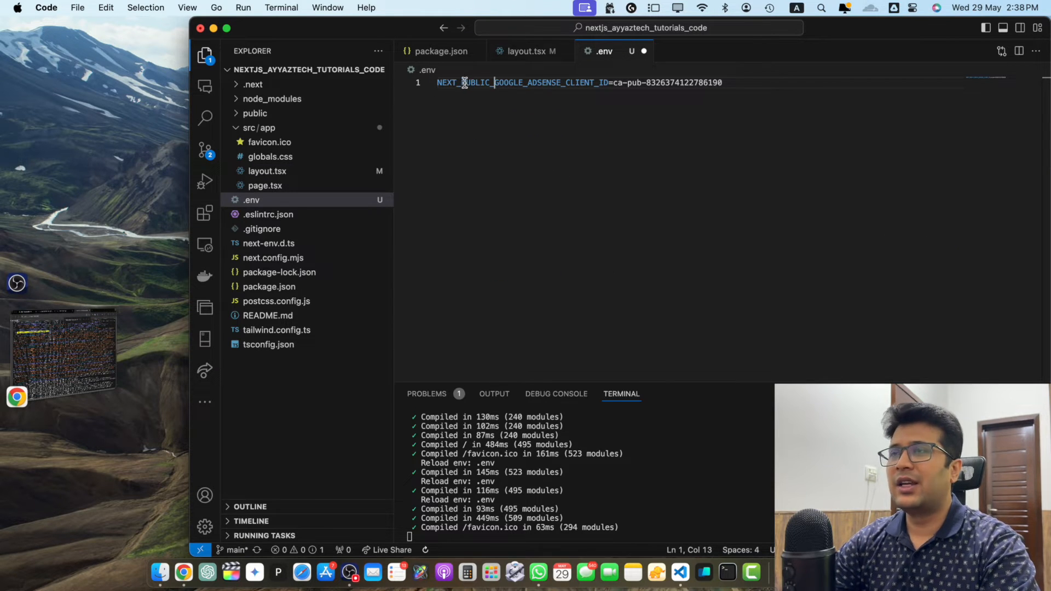
{"action": "double_click", "coordinate": [462, 82]}
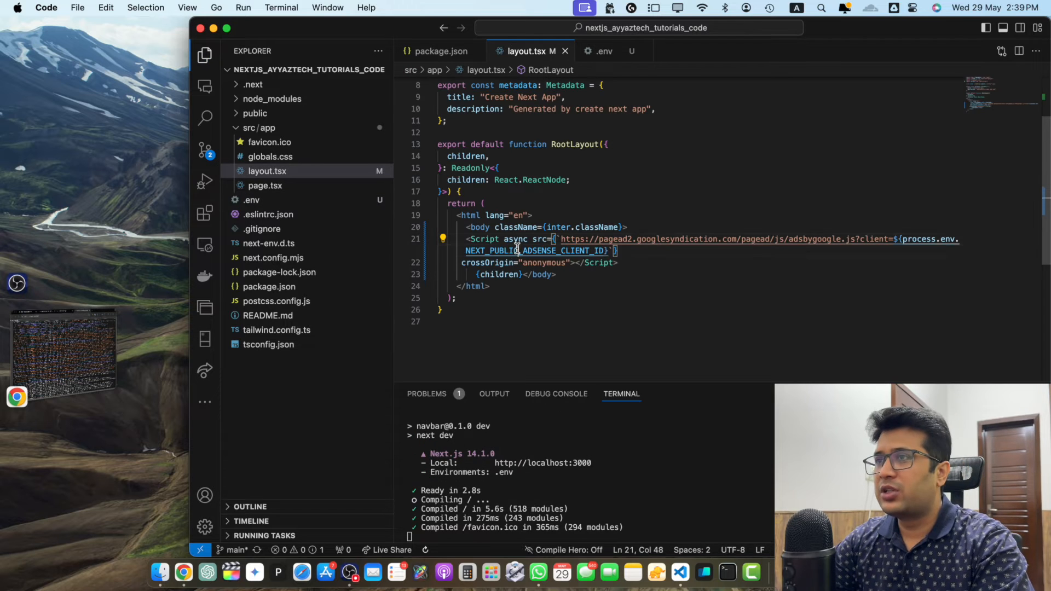
{"action": "double_click", "coordinate": [516, 250]}
{"action": "left_click", "coordinate": [605, 52]}
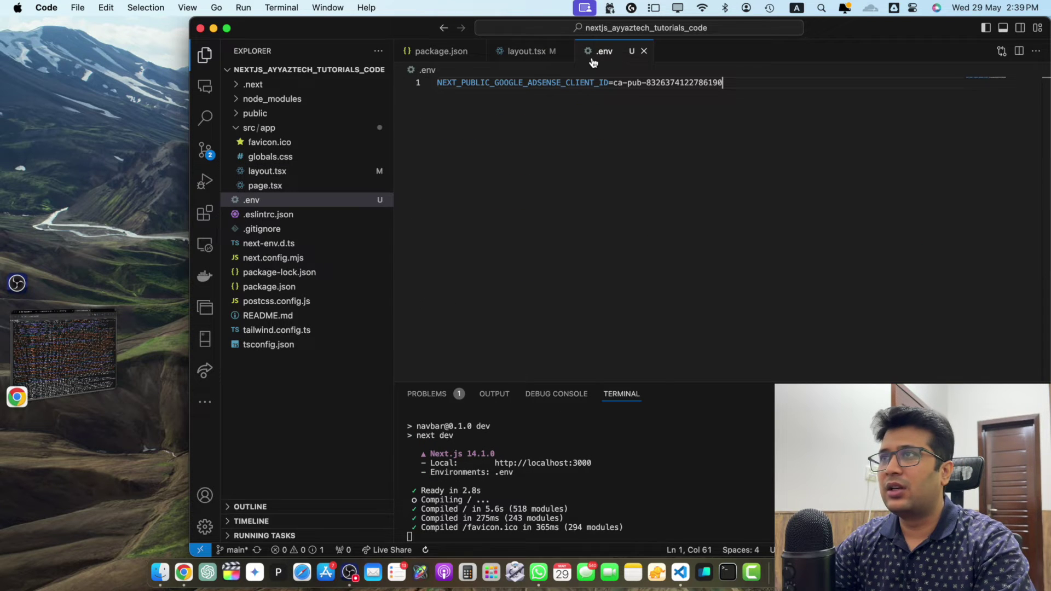
{"action": "double_click", "coordinate": [507, 82]}
{"action": "double_click", "coordinate": [448, 82]}
{"action": "key", "text": "BackSpace"}
{"action": "double_click", "coordinate": [506, 82]}
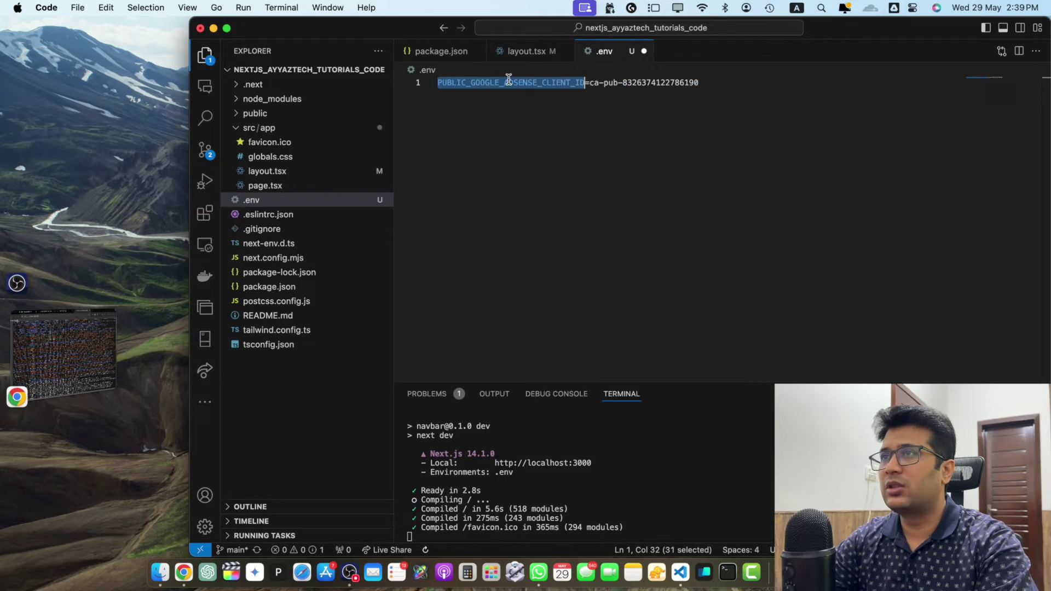
- Check the variable in layout.tsx and the wrapped page source once more
{"action": "left_click", "coordinate": [528, 52]}
{"action": "left_click", "coordinate": [489, 249]}
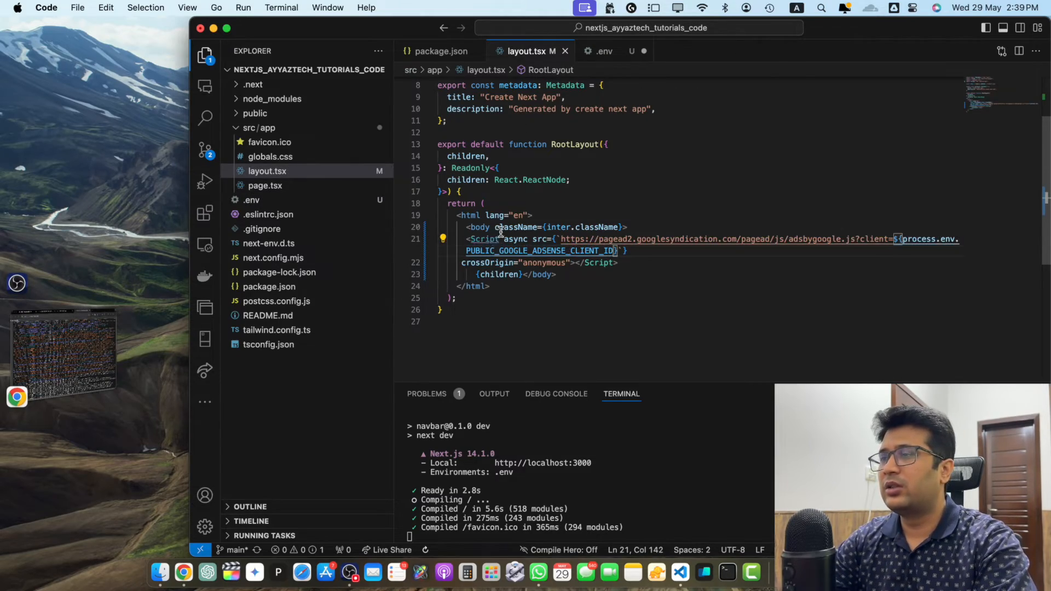
{"action": "key", "text": "super+Tab"}
{"action": "left_click", "coordinate": [167, 83]}
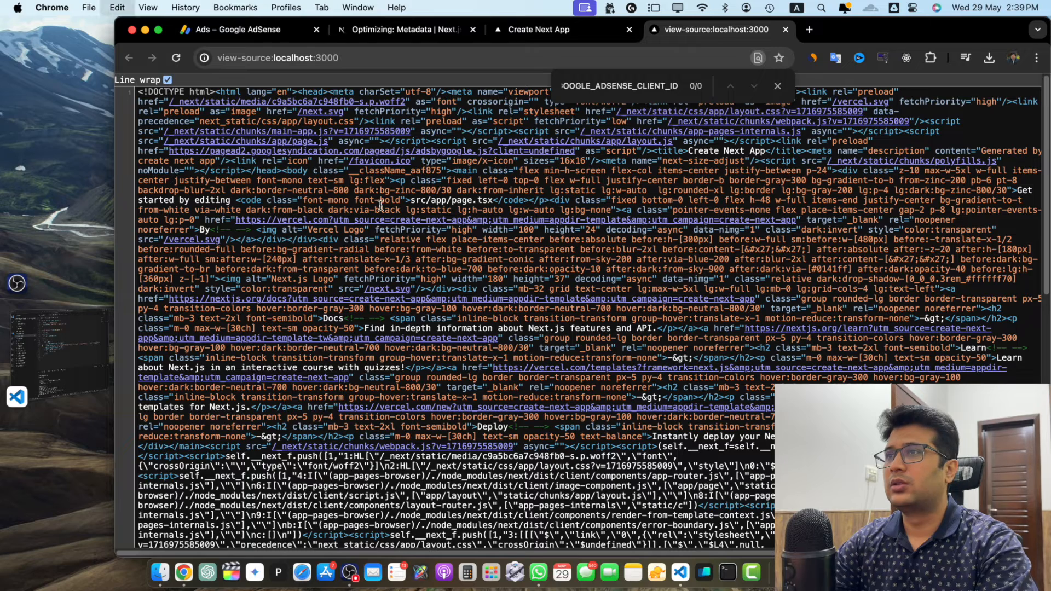
{"action": "key", "text": "super+Tab"}
- Paste NEXT_PUBLIC_ADSENSE_CLIENT_ID from layout.tsx over the old .env variable name and save
{"action": "double_click", "coordinate": [490, 251]}
{"action": "key", "text": "super+c"}
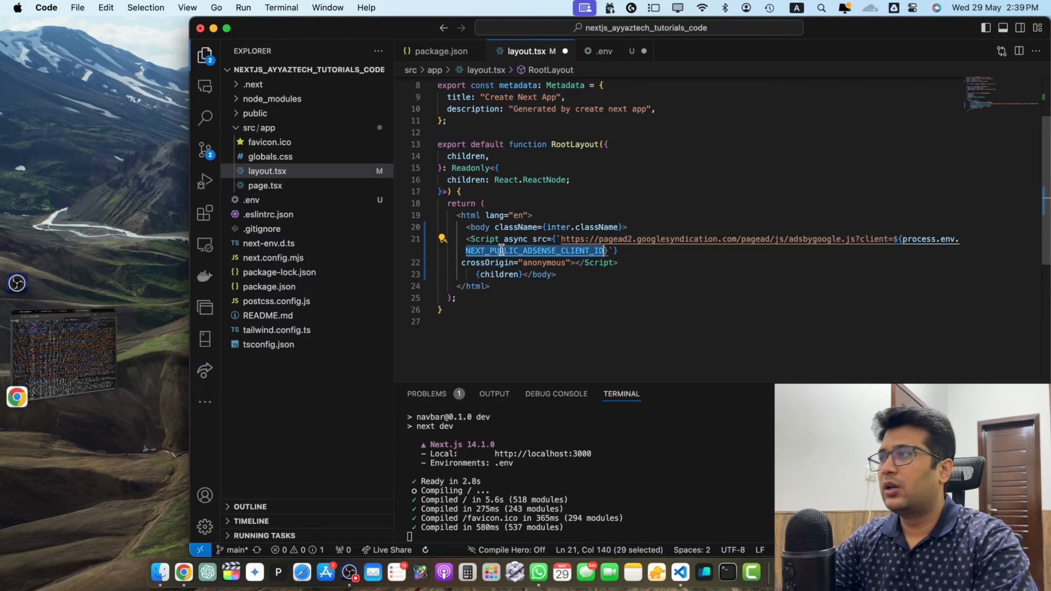
{"action": "left_click", "coordinate": [600, 52]}
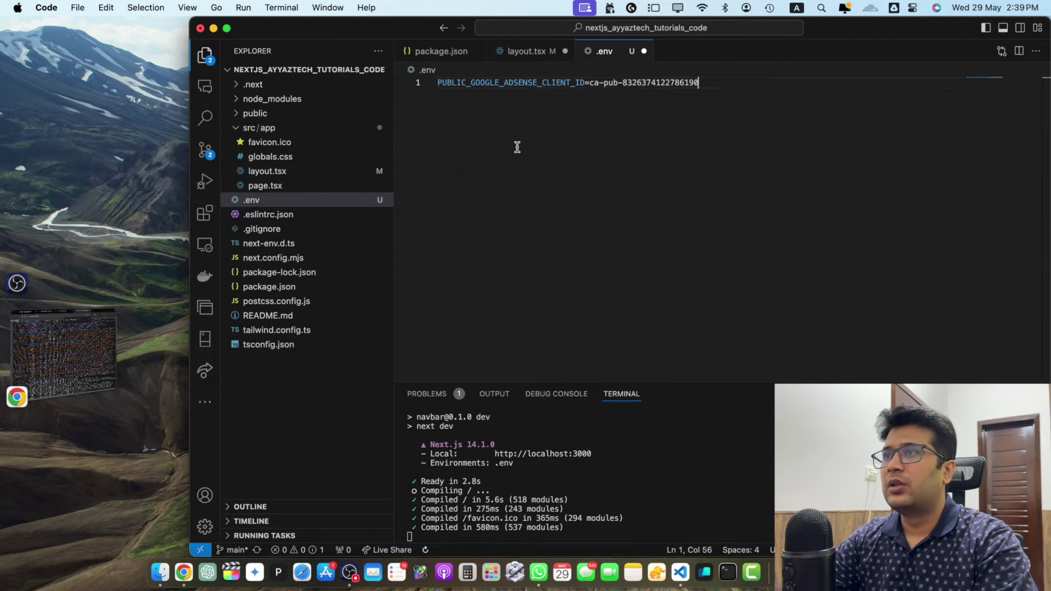
{"action": "double_click", "coordinate": [509, 82]}
{"action": "left_click", "coordinate": [527, 51]}
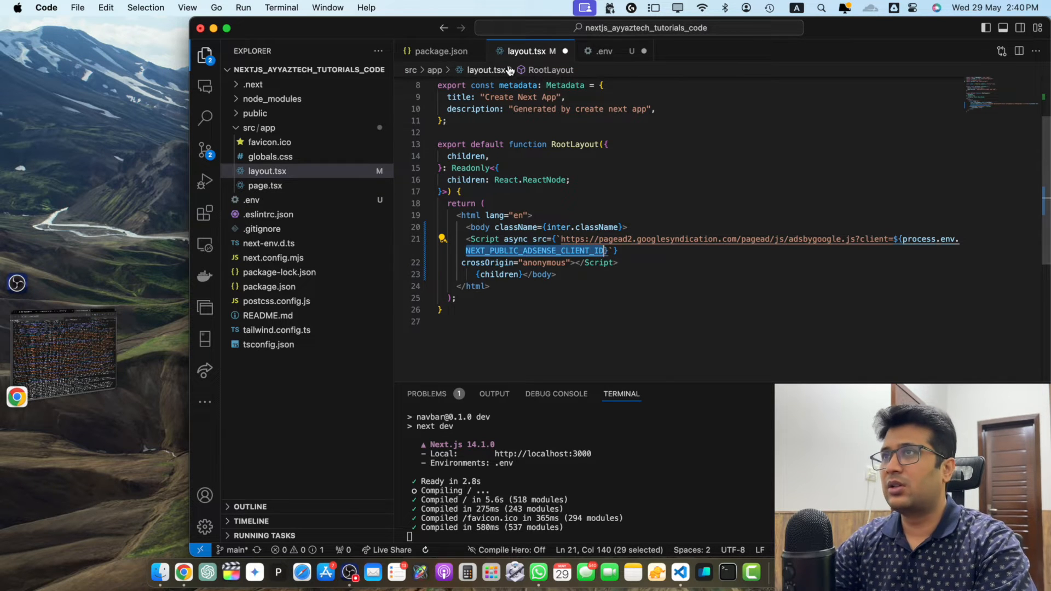
{"action": "left_click", "coordinate": [604, 52]}
{"action": "key", "text": "super+v"}
{"action": "key", "text": "super+s"}
{"action": "key", "text": "super+Tab"}
{"action": "key", "text": "super+Tab"}
{"action": "left_click", "coordinate": [527, 51]}
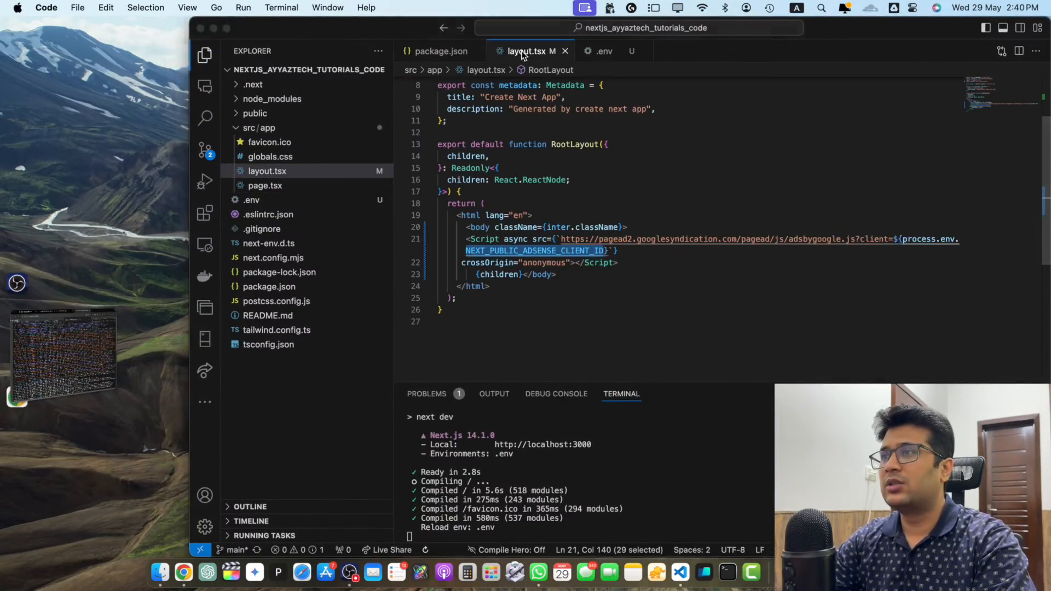
{"action": "key", "text": "super+Tab"}
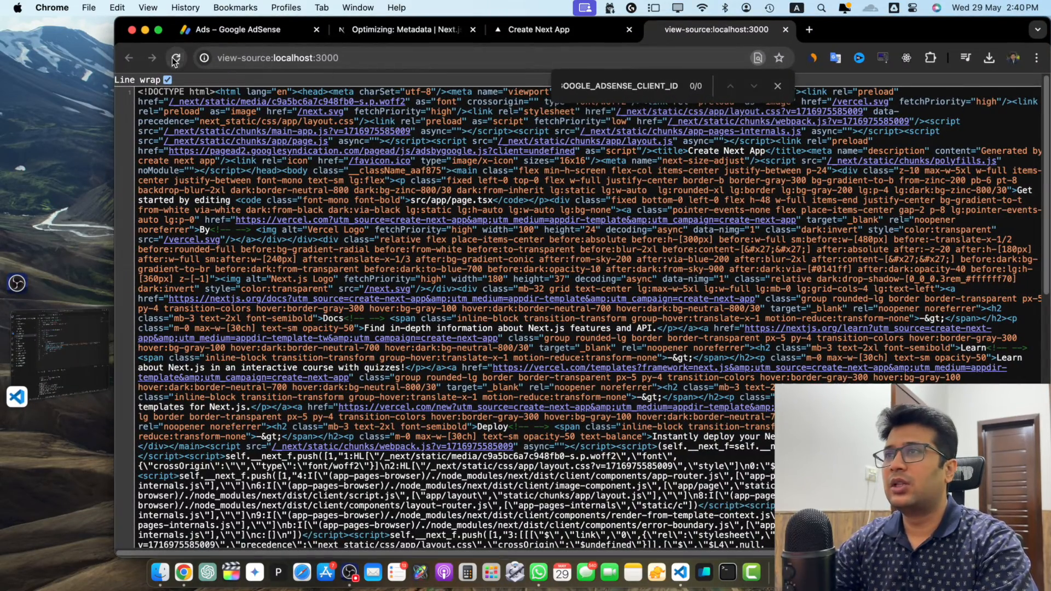
- Reload view-source:localhost:3000 with Line wrap and return to the .env file
{"action": "left_click", "coordinate": [175, 58]}
{"action": "left_click", "coordinate": [168, 80]}
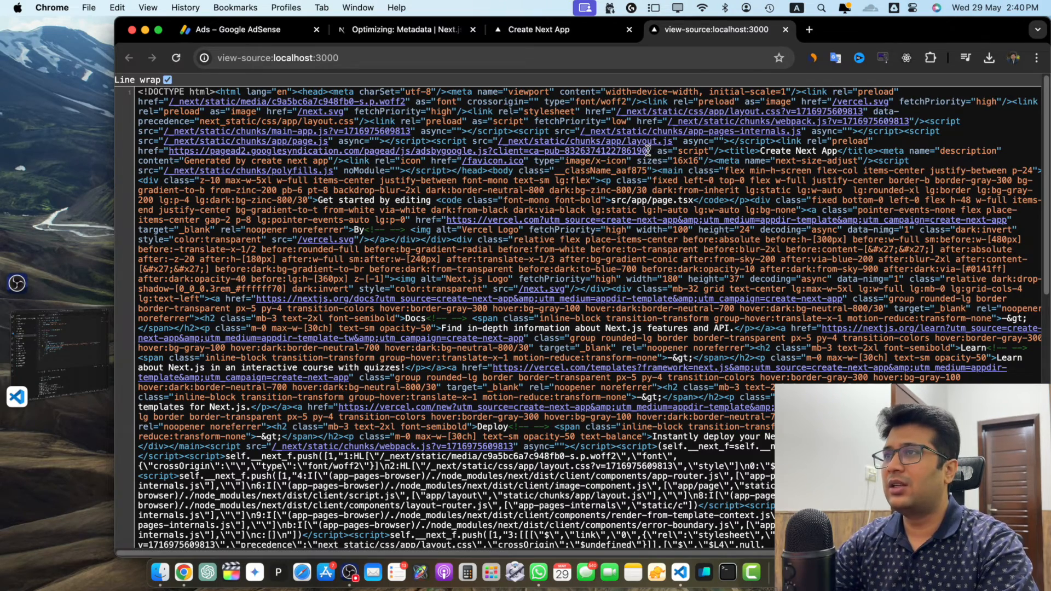
{"action": "key", "text": "super+Tab"}
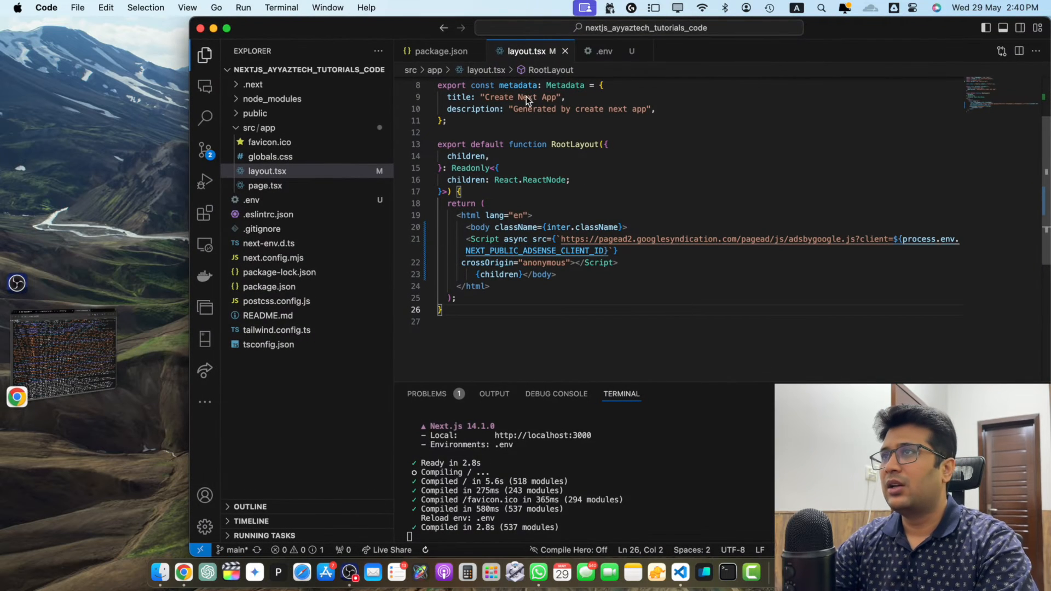
{"action": "left_click", "coordinate": [607, 51]}
- Replace the .env client ID with dummy text, save, and reload the page source to confirm it appears
{"action": "left_click_drag", "start_coordinate": [694, 82], "coordinate": [579, 82]}
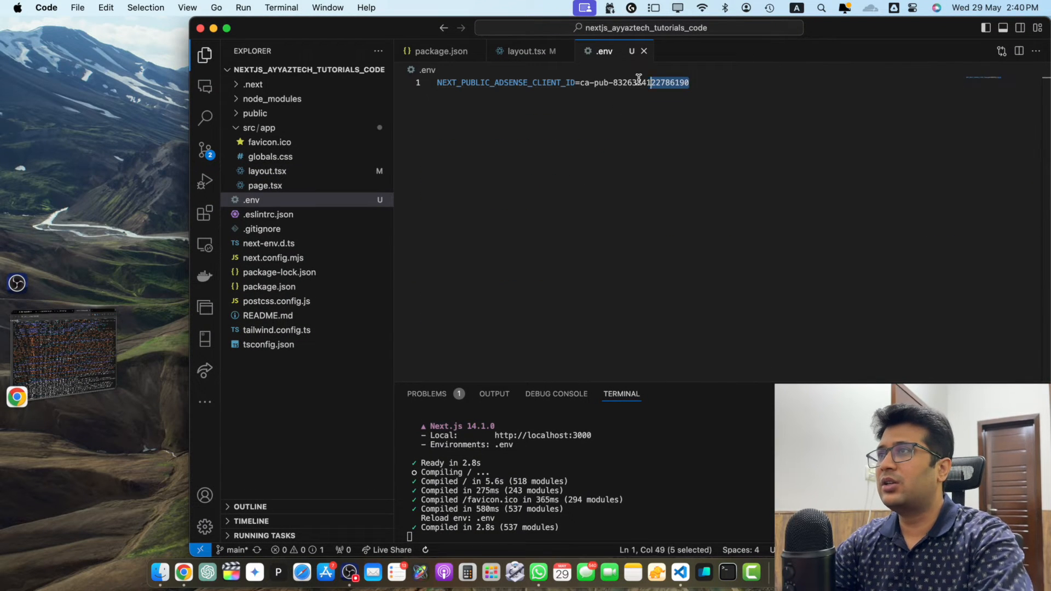
{"action": "type", "text": "asdfasdfasdf"}
{"action": "key", "text": "super+s"}
{"action": "key", "text": "super+Tab"}
{"action": "key", "text": "super+r"}
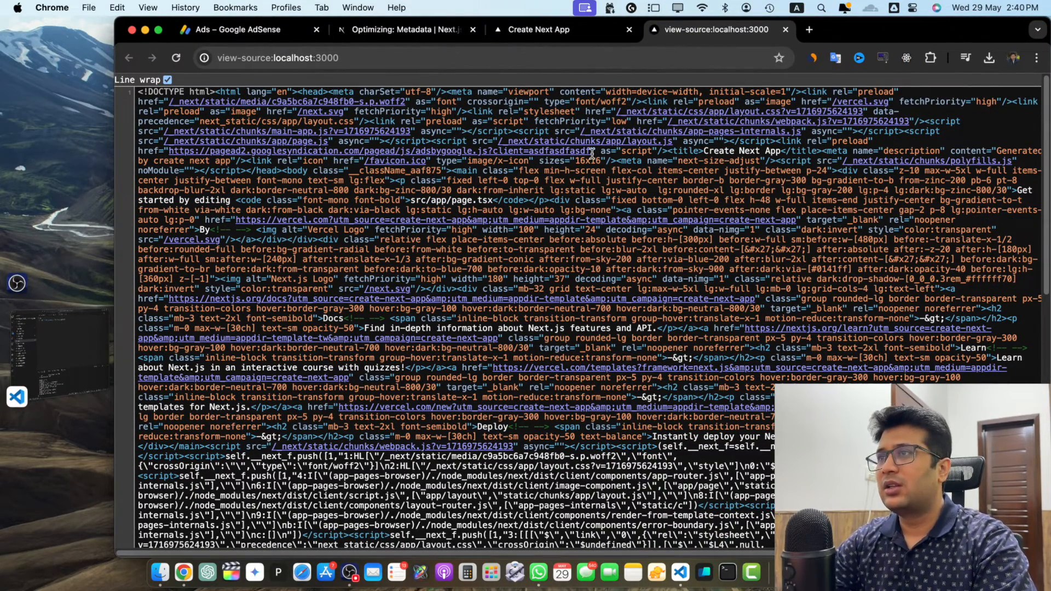
{"action": "key", "text": "super+Tab"}
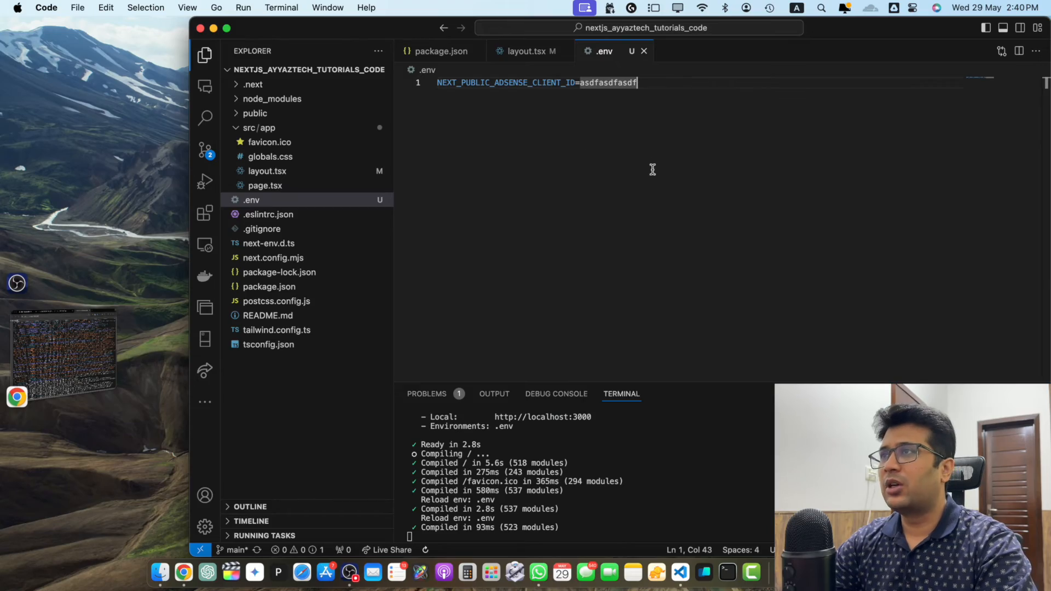
{"action": "key", "text": "super+Tab"}
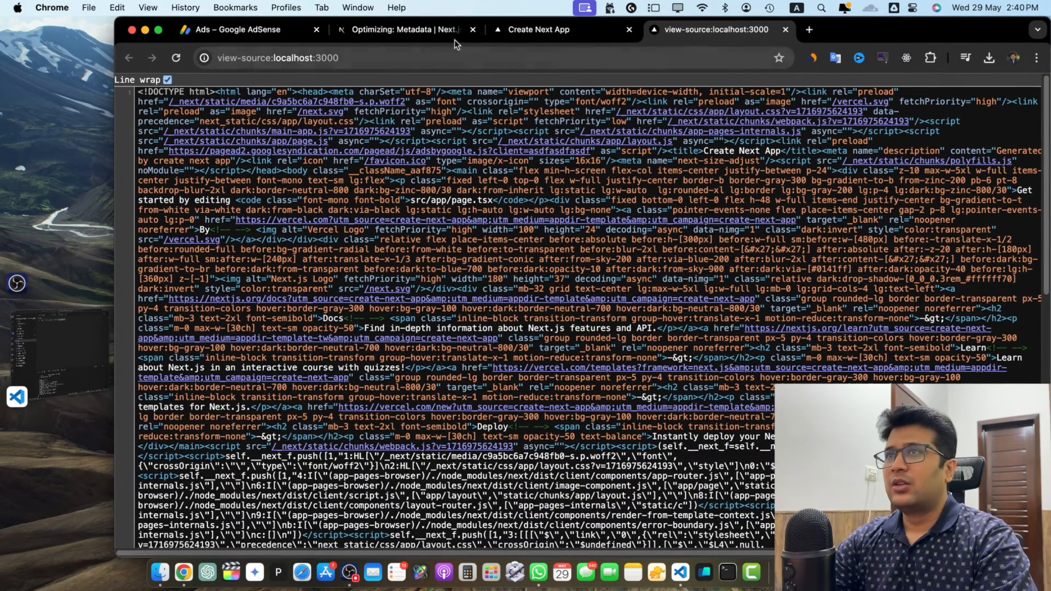
- Bring up the Create Next App page at localhost:3000 showing the starter screen
{"action": "left_click", "coordinate": [534, 32]}
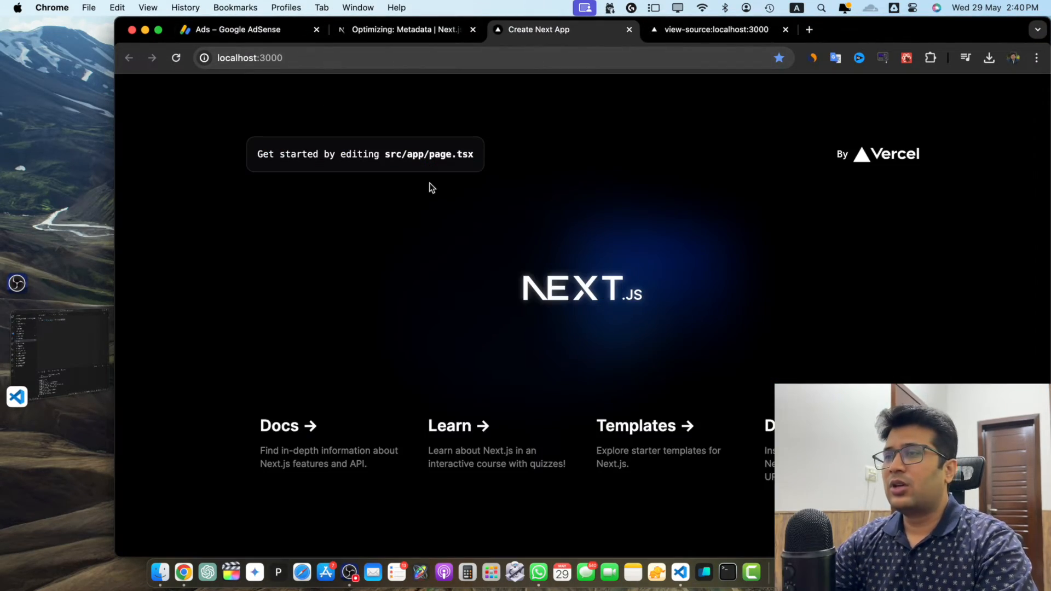